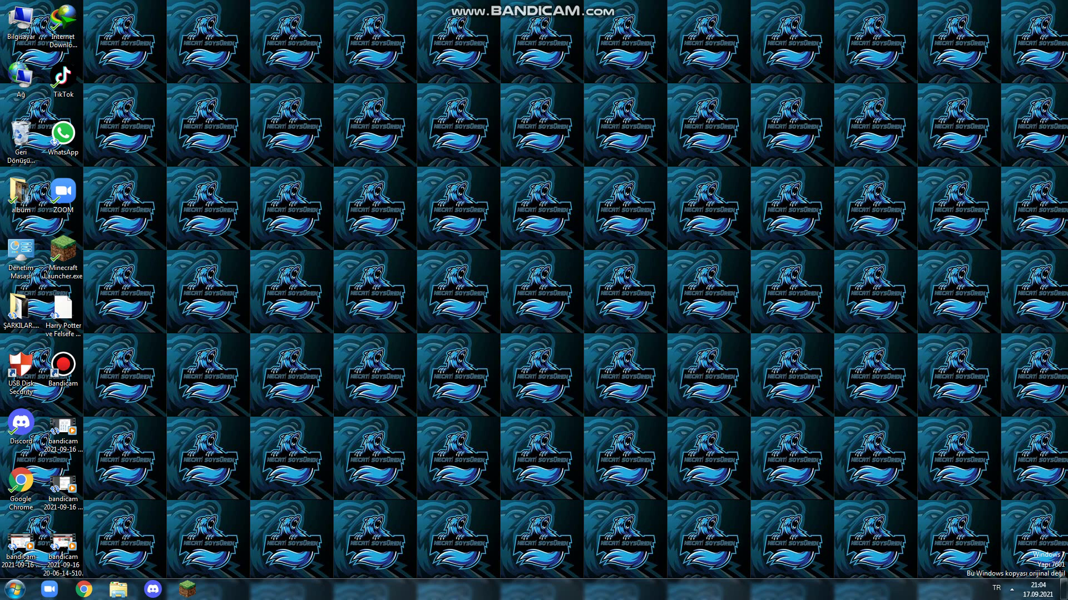
- Open Google Chrome, look up "bandicam" and open the Turkish Bandicam home page at bandicam.com/tr/
drag(865, 185, 679, 462)
click(84, 589)
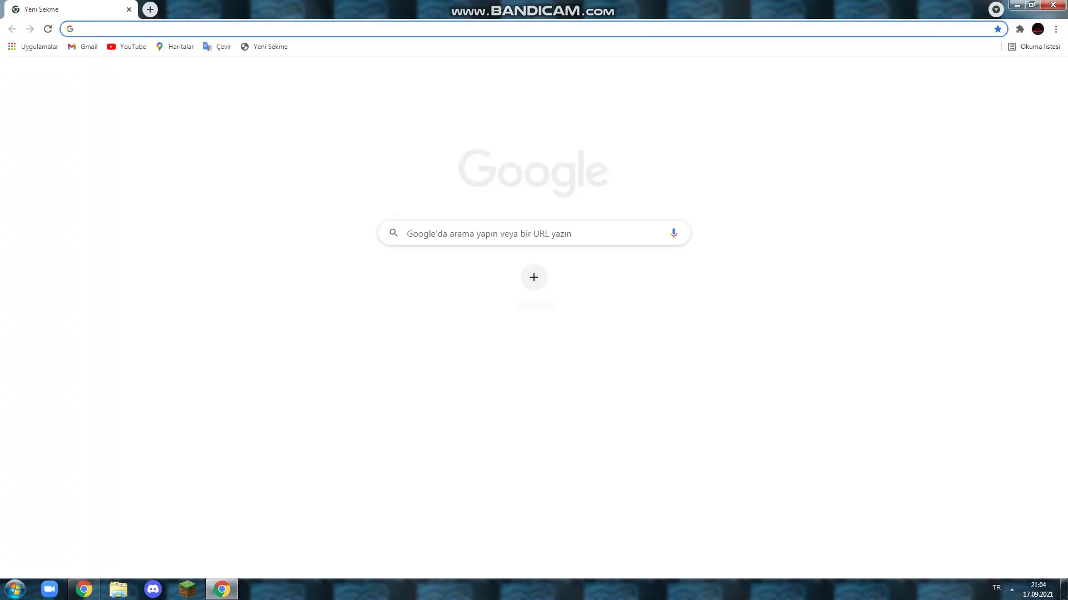
text(ba)
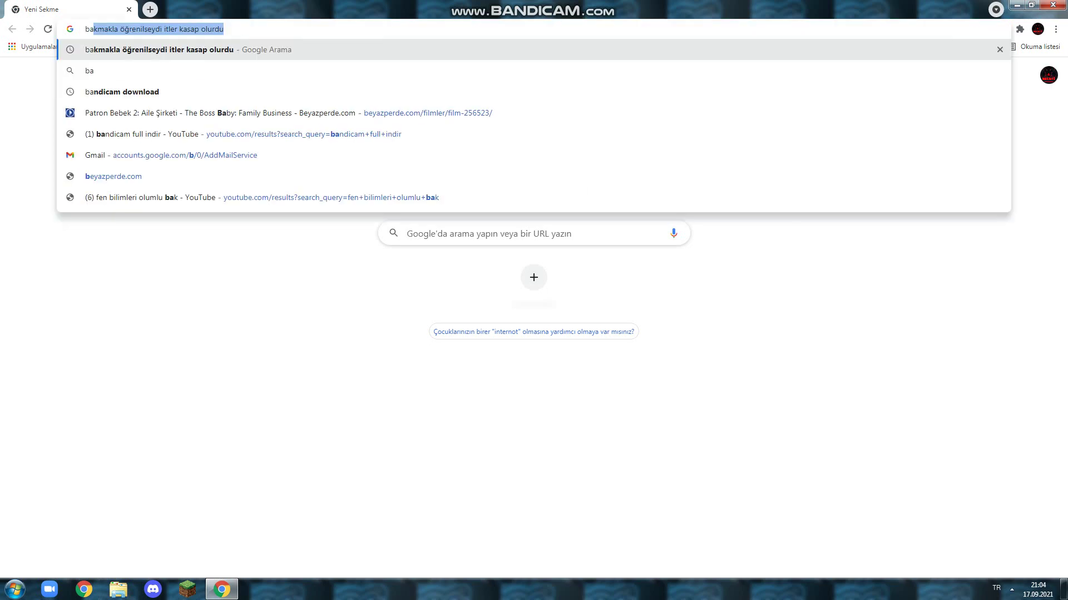
text(ndica)
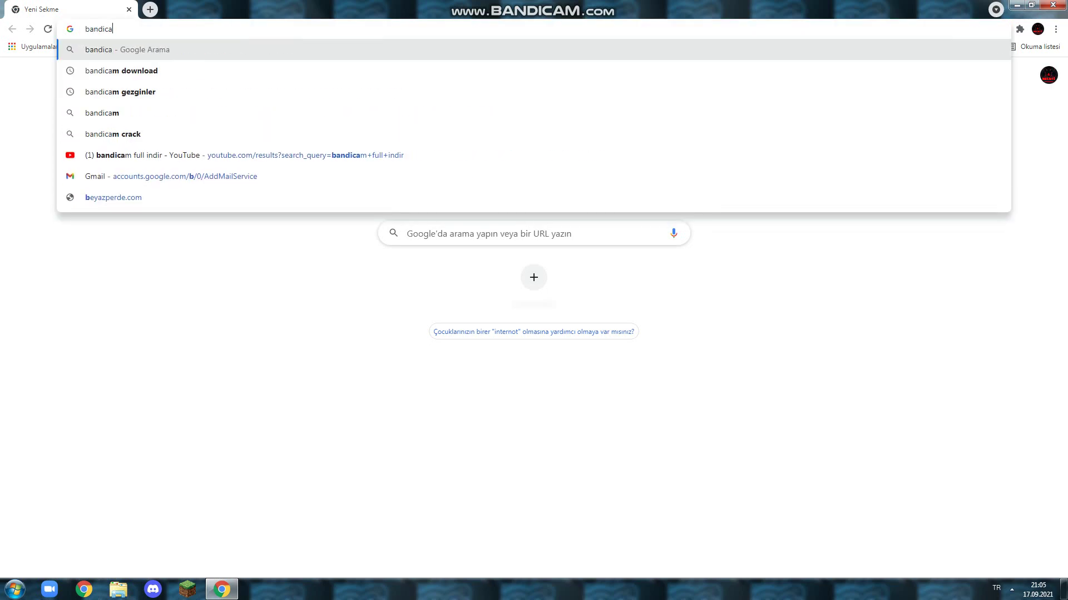
text(m)
key(Return)
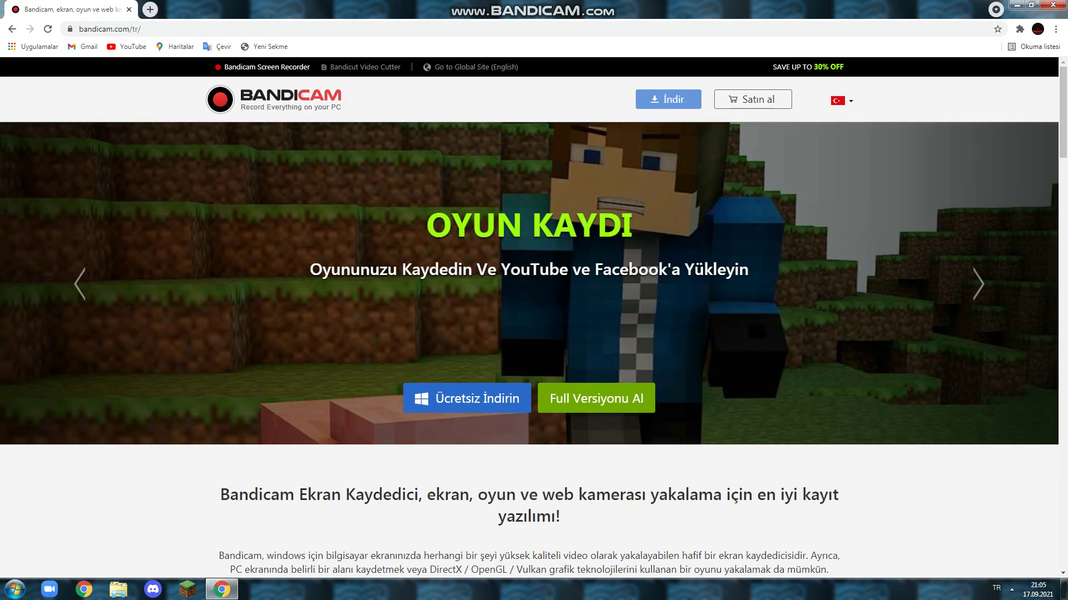
- Pull the browser window out of full size and close it to return to the desktop
drag(834, 8, 814, 189)
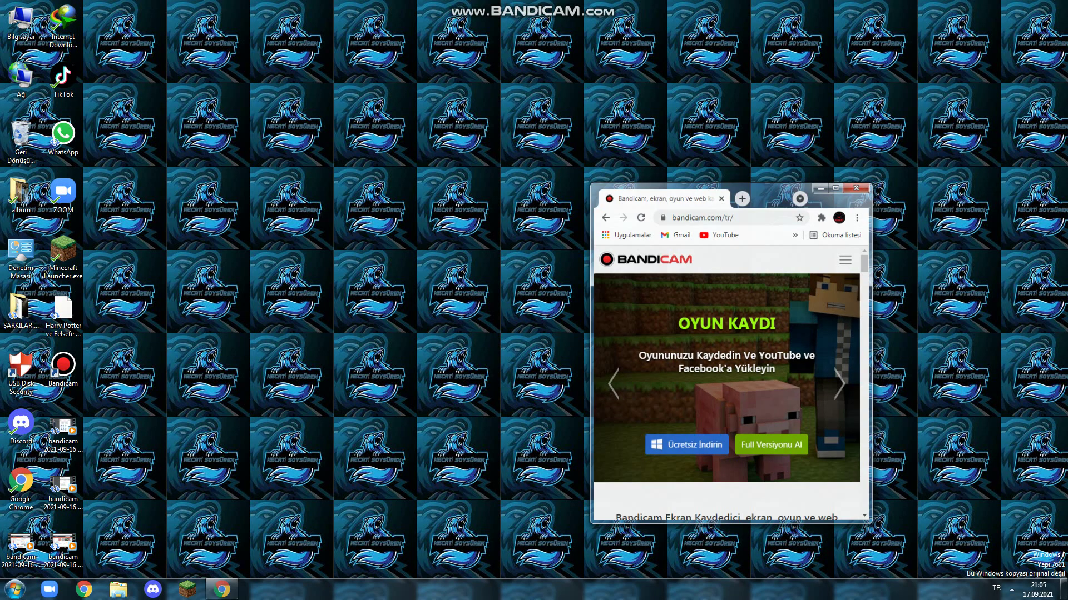
key(alt+F4)
drag(822, 240, 338, 407)
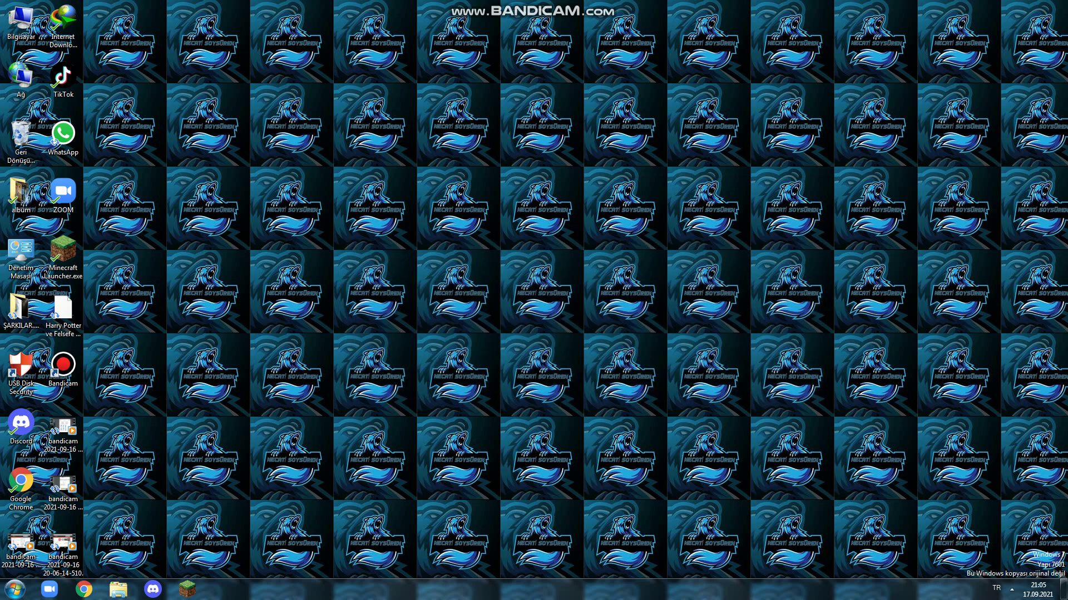
- Launch Bandicam from the desktop, view its main recording window and hide it again
click(63, 368)
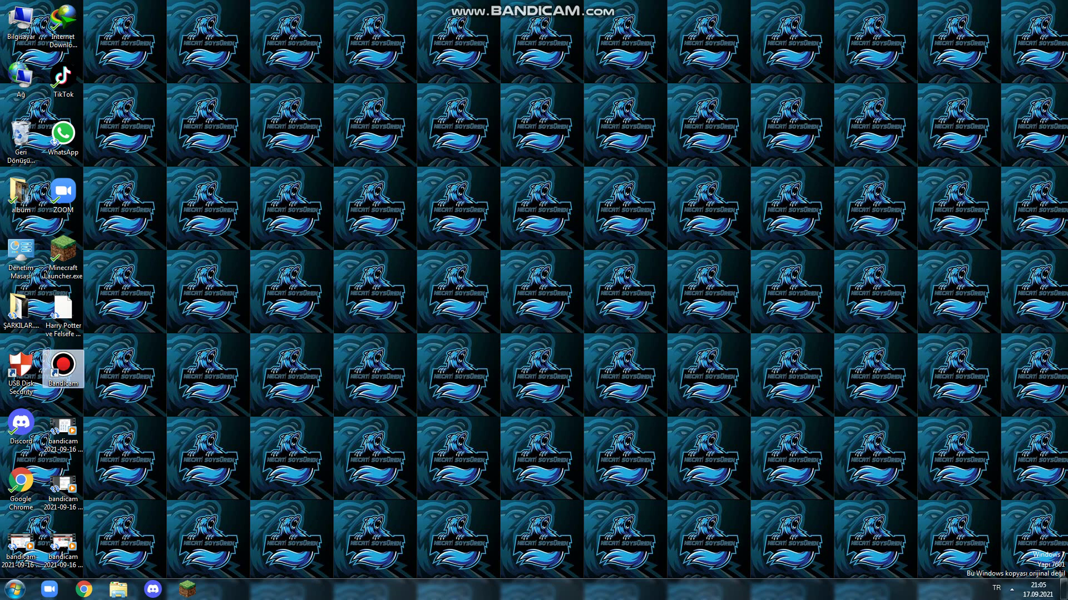
key(Return)
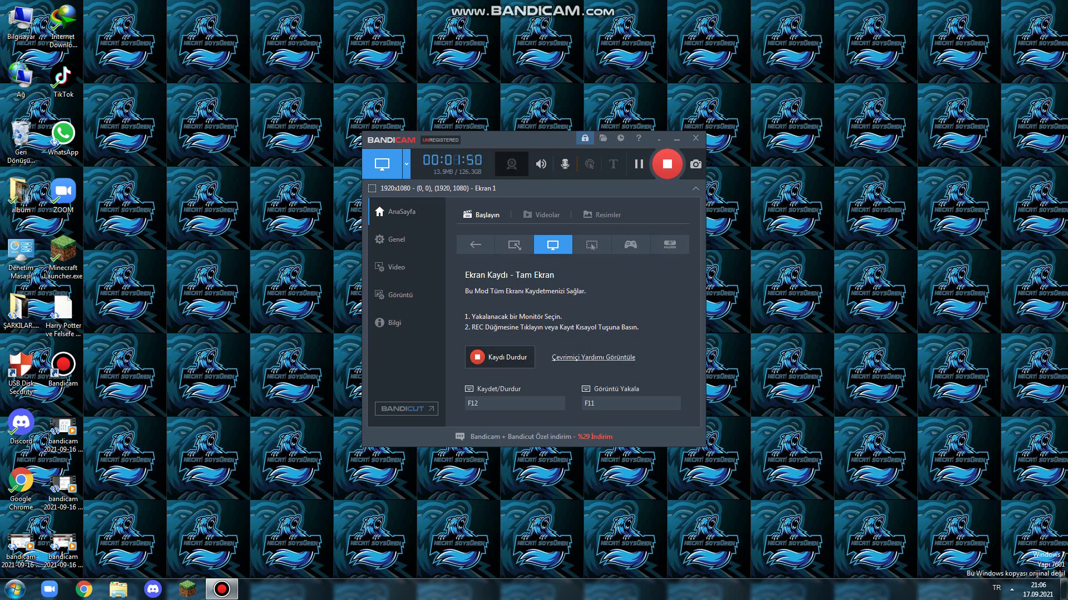
click(659, 138)
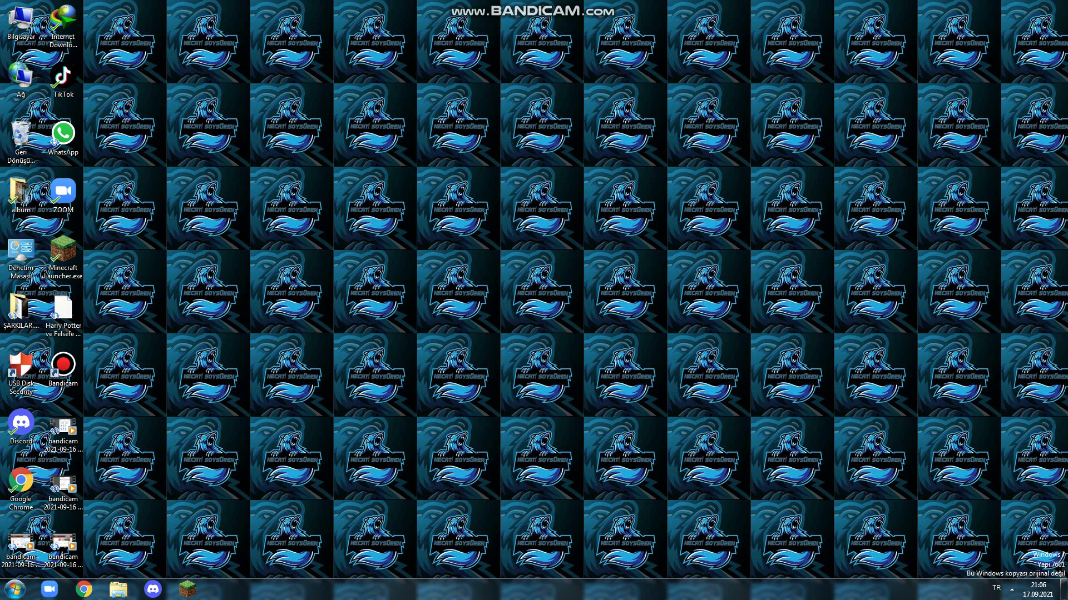
- Open a maximized Google Chrome window and search for "obs studio 32 bit download"
click(83, 590)
click(84, 590)
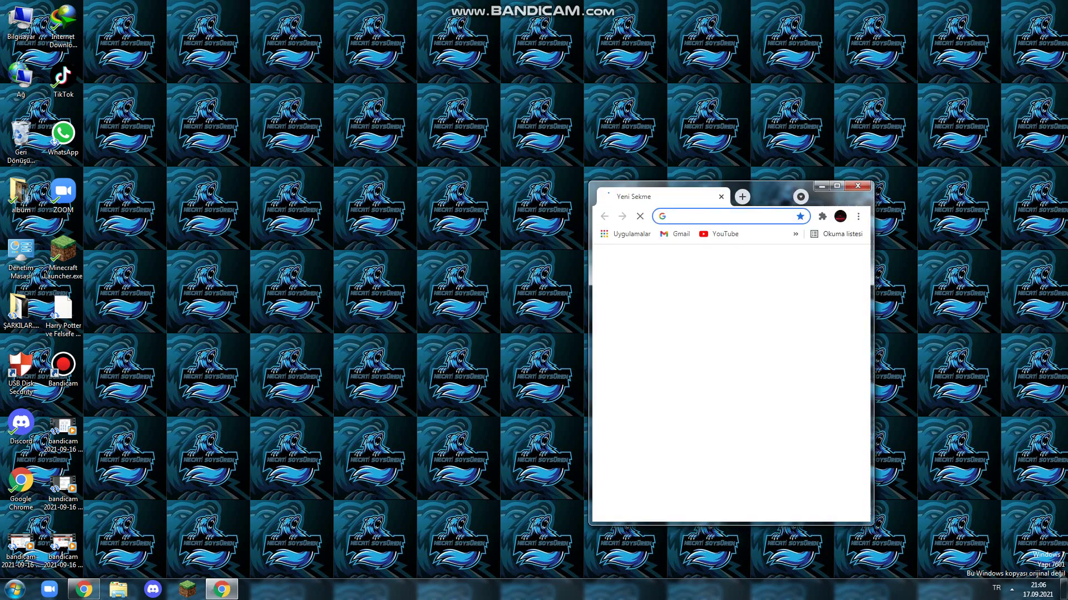
click(836, 186)
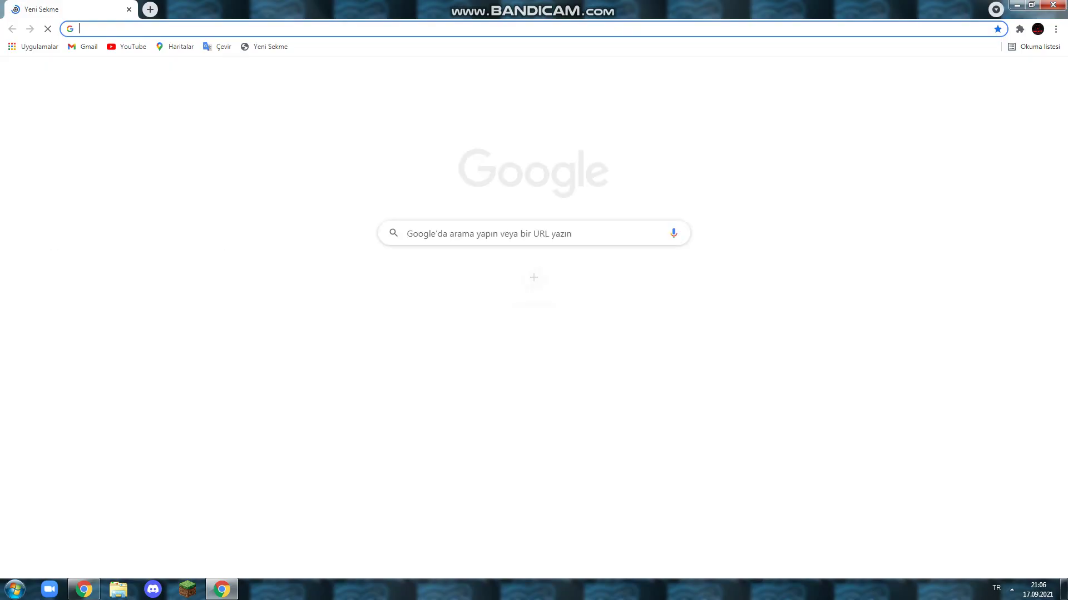
text(obs)
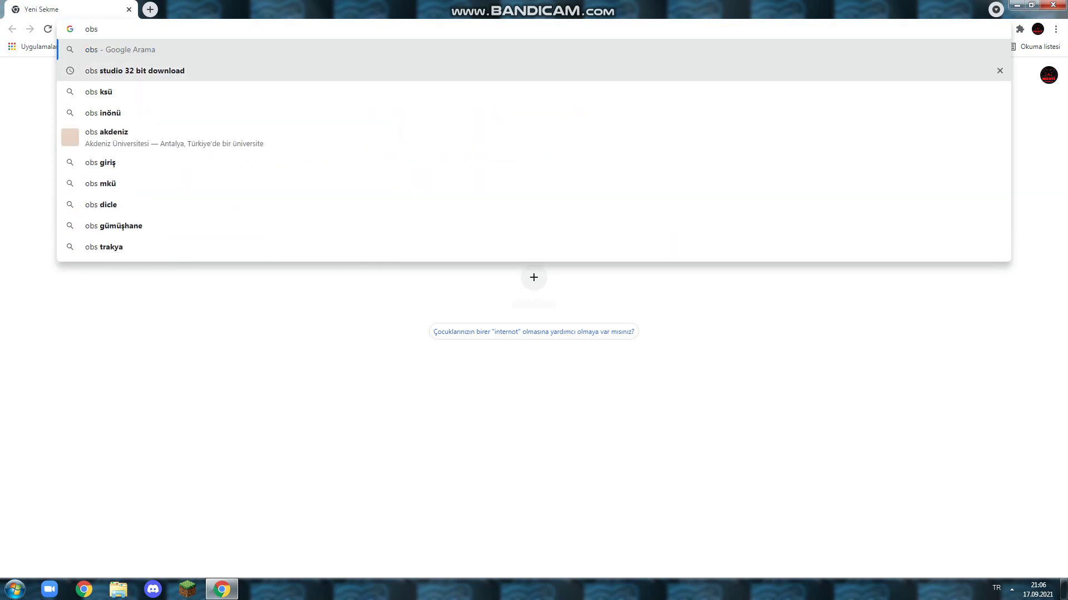
click(135, 70)
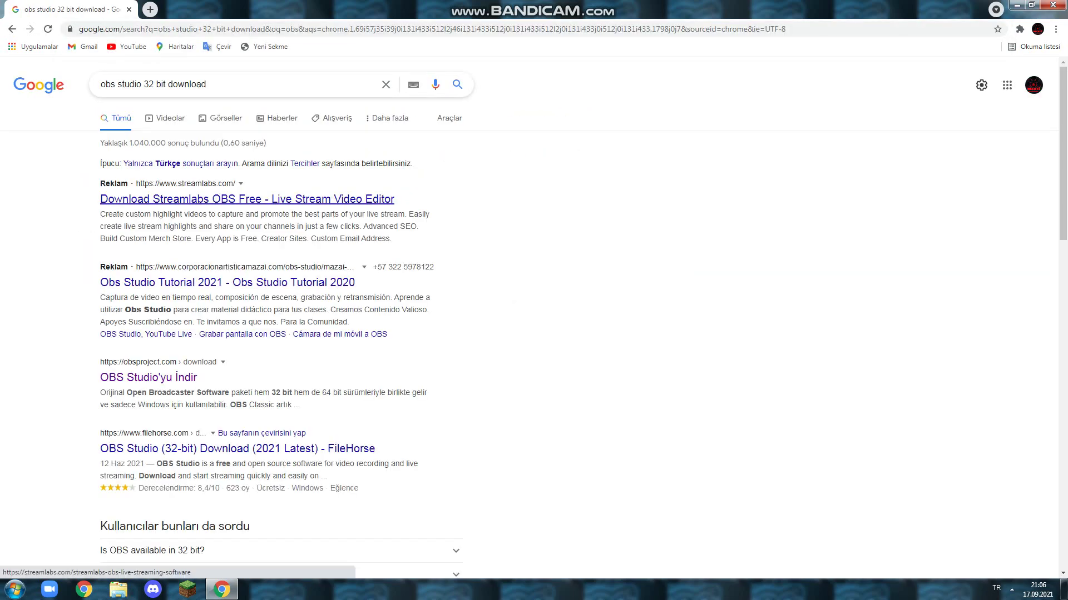
- View the Streamlabs OBS page, return to the search results and open the obsproject.com page "OBS Studio'yu İndir"
click(247, 199)
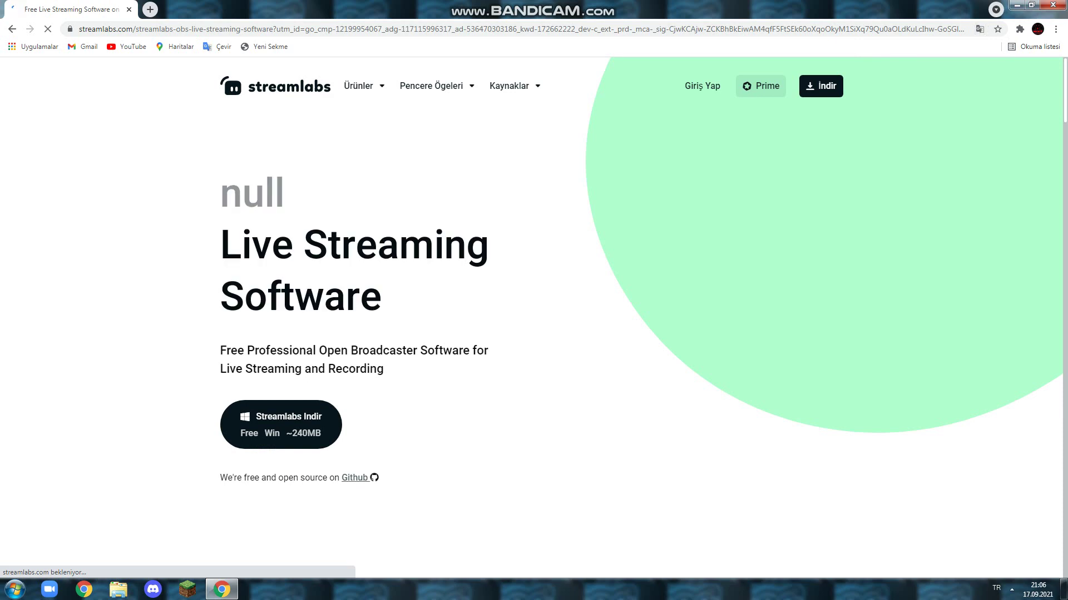
scroll(534, 317, down, 6)
click(12, 29)
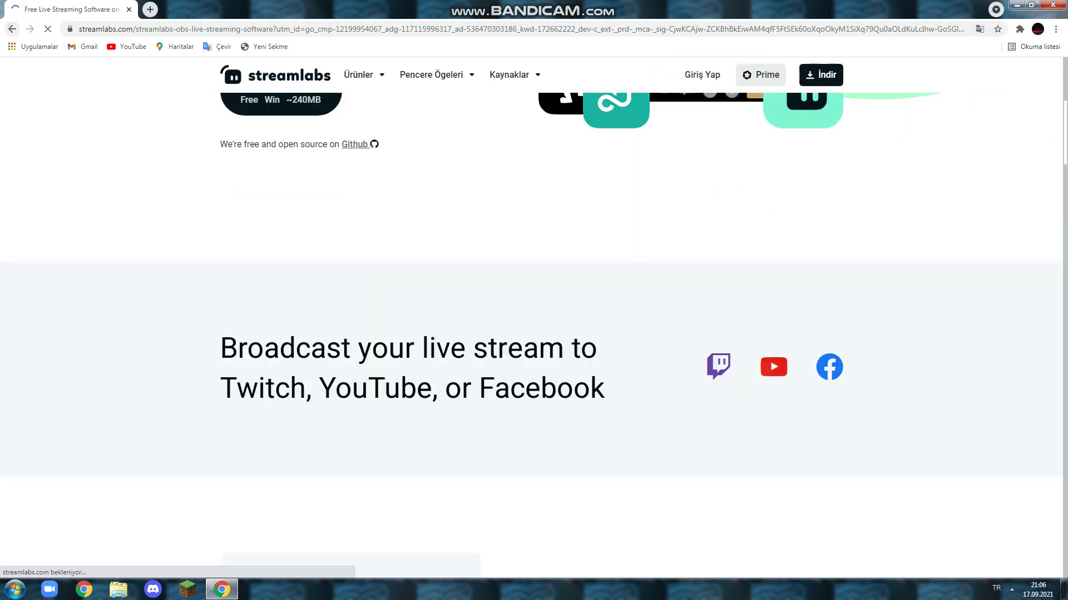
scroll(534, 317, down, 2)
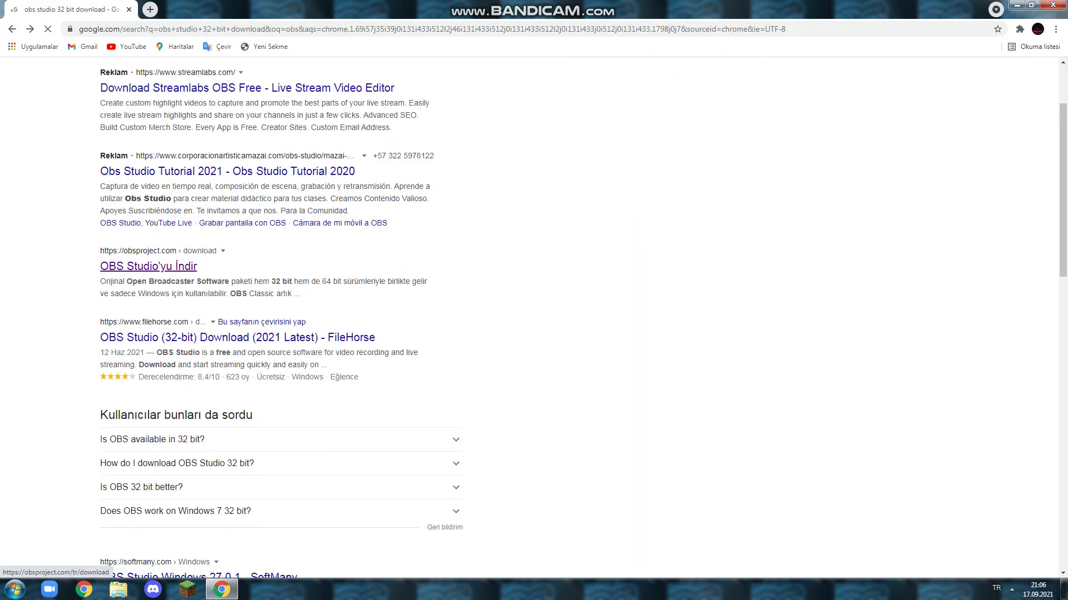
click(148, 351)
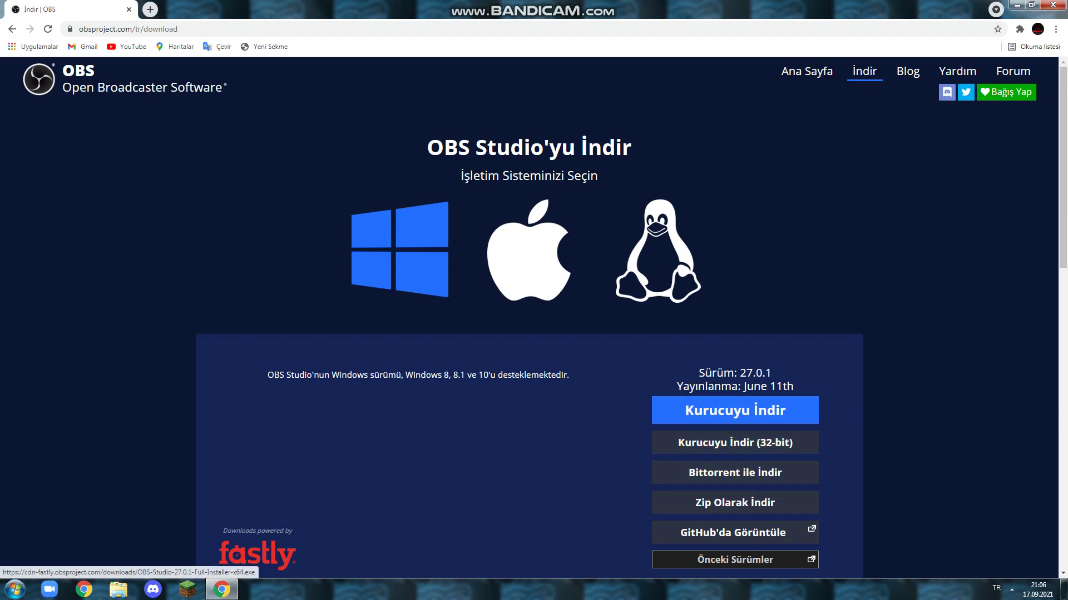
- Look through the Linux and macOS download options for OBS Studio and return to the Windows options
click(658, 252)
click(400, 251)
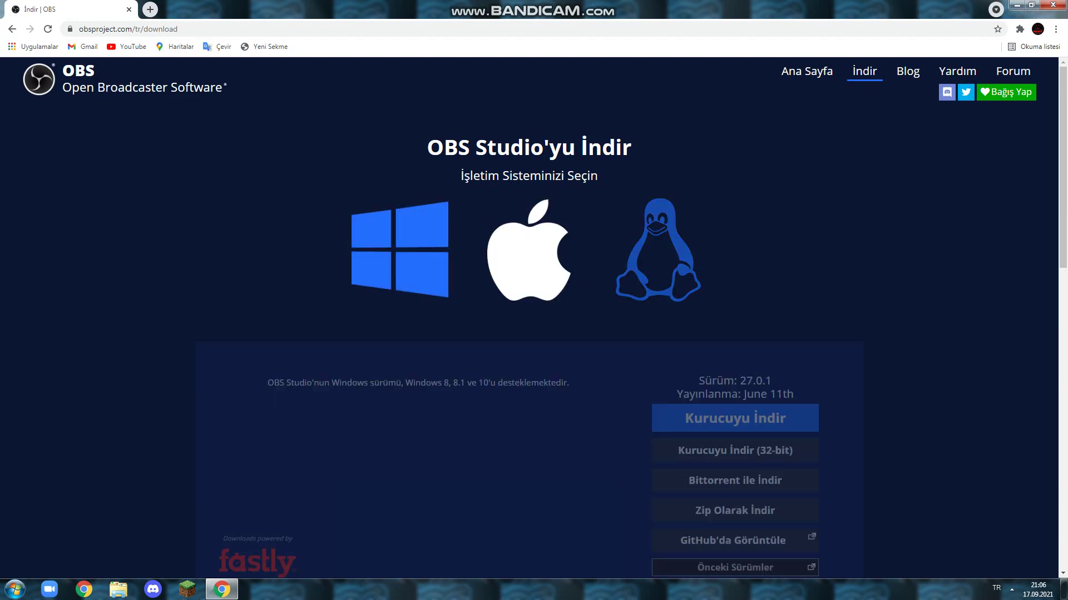
click(658, 250)
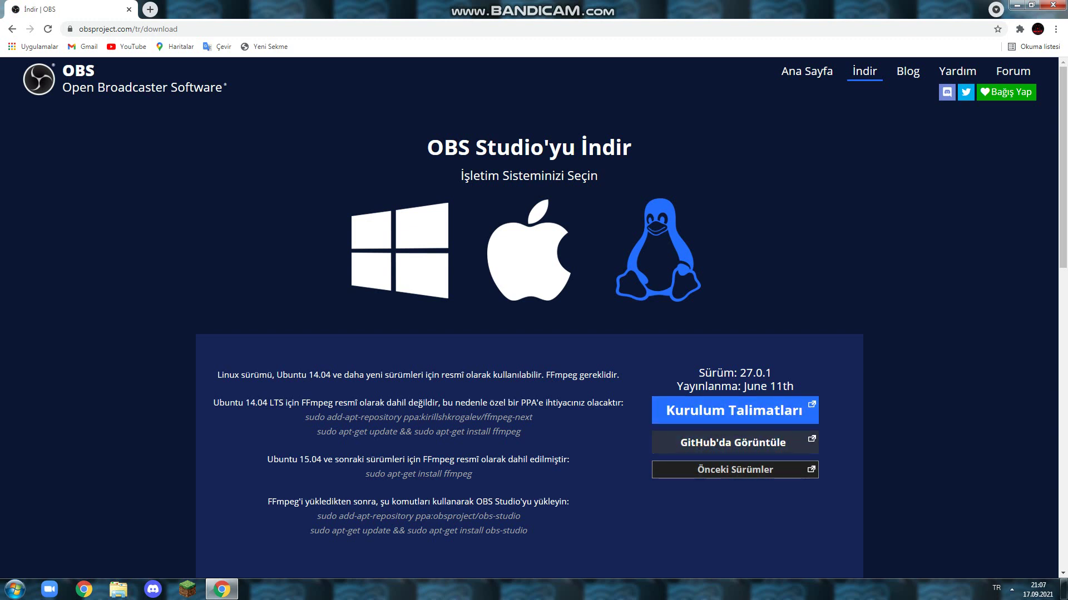
click(528, 251)
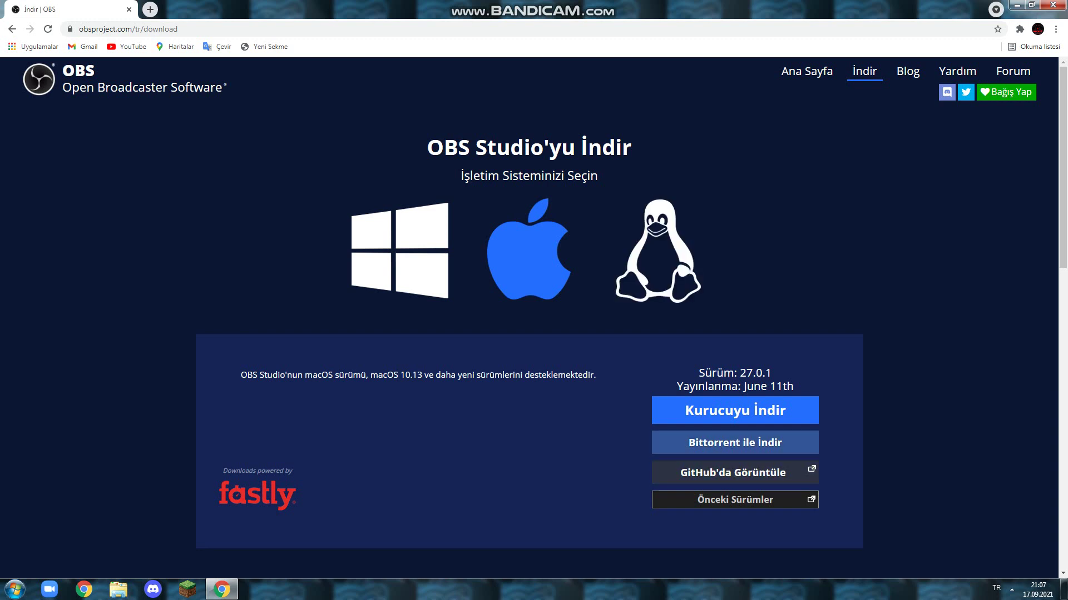
click(399, 250)
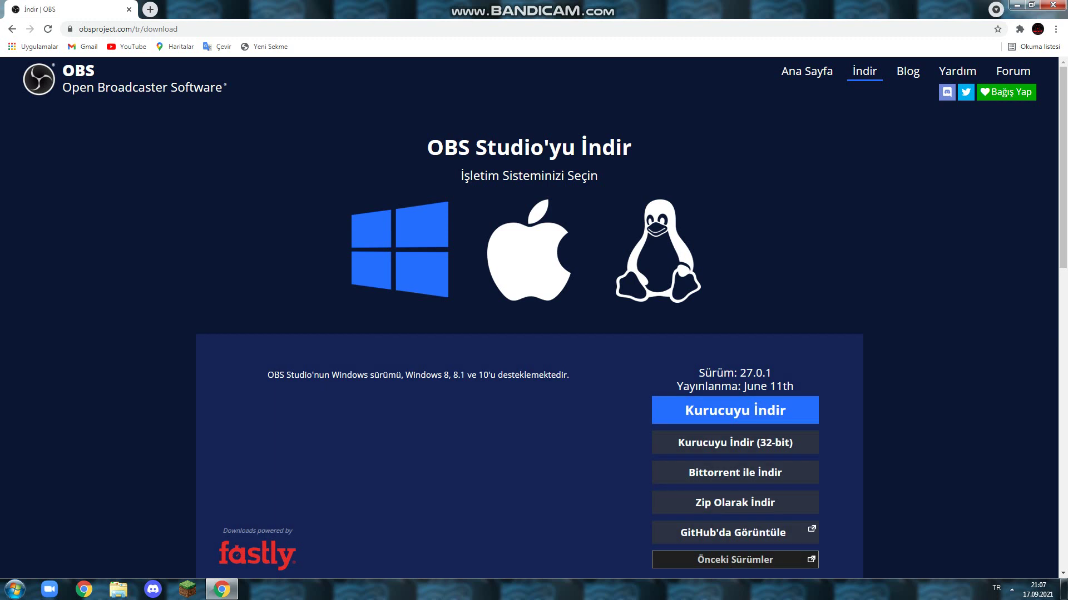
- Read the note on which Windows versions OBS Studio supports, highlighting parts of the sentence
drag(453, 375, 569, 375)
click(485, 375)
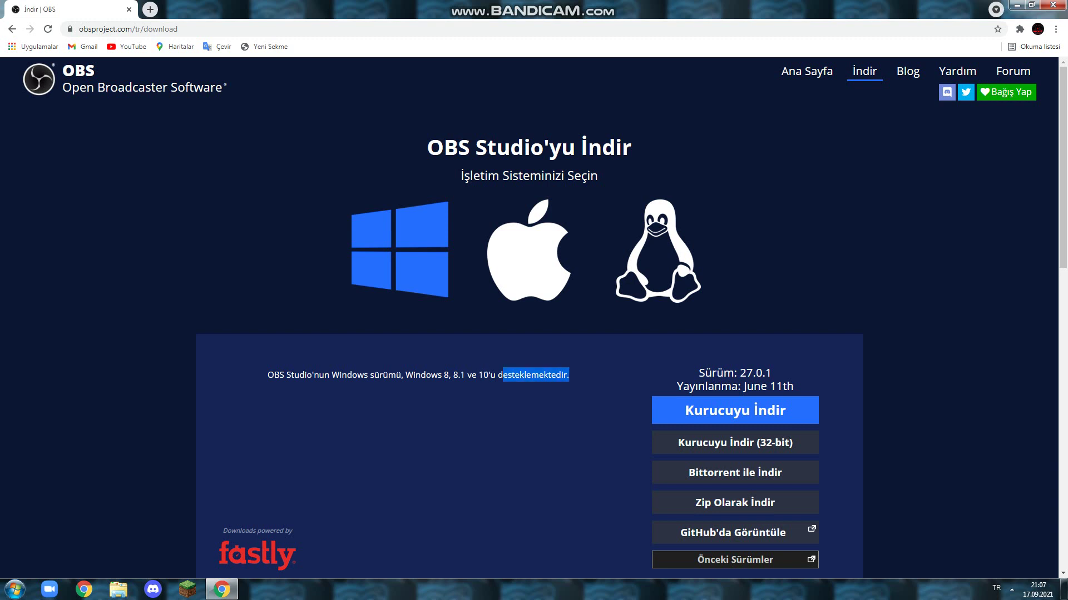
click(569, 375)
drag(357, 375, 380, 375)
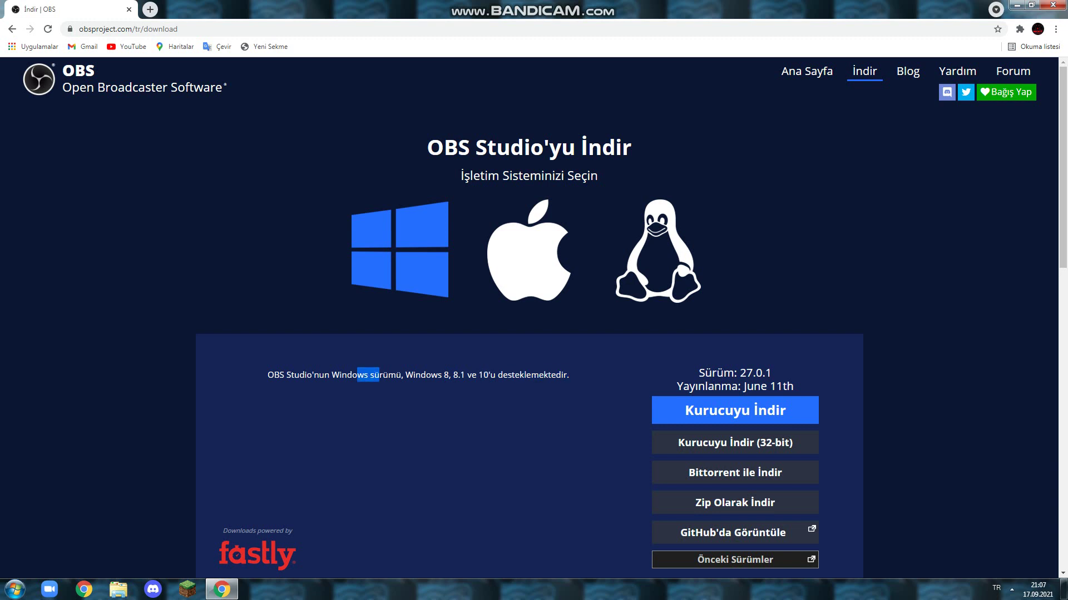
click(380, 374)
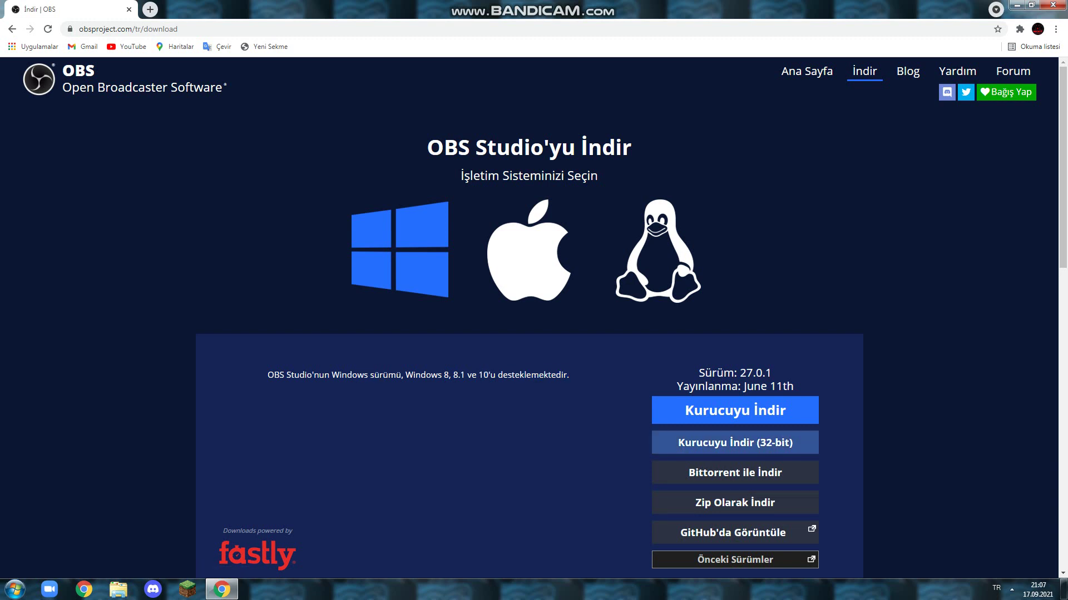
- Start downloading the 32-bit Windows installer of OBS Studio 27.0.1 with Internet Download Manager in the Programlar category
scroll(734, 411, down, 1)
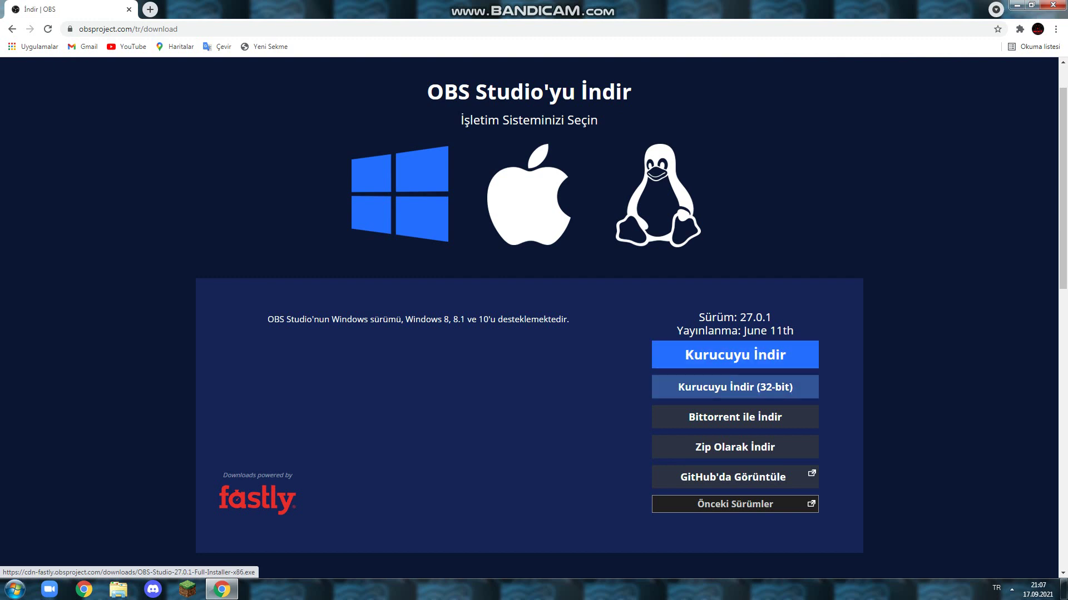
click(734, 387)
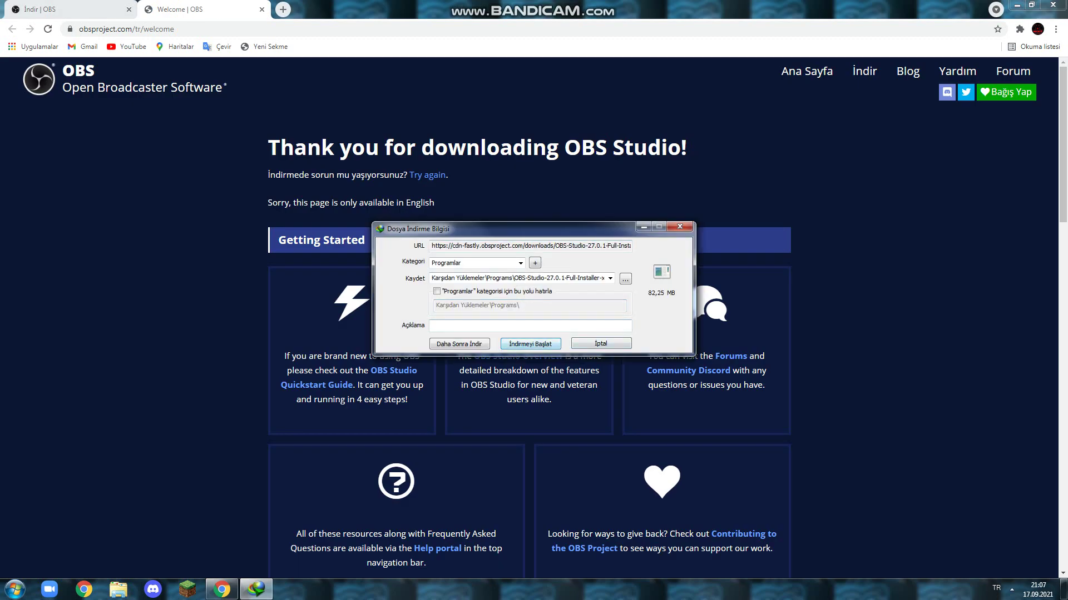
click(530, 344)
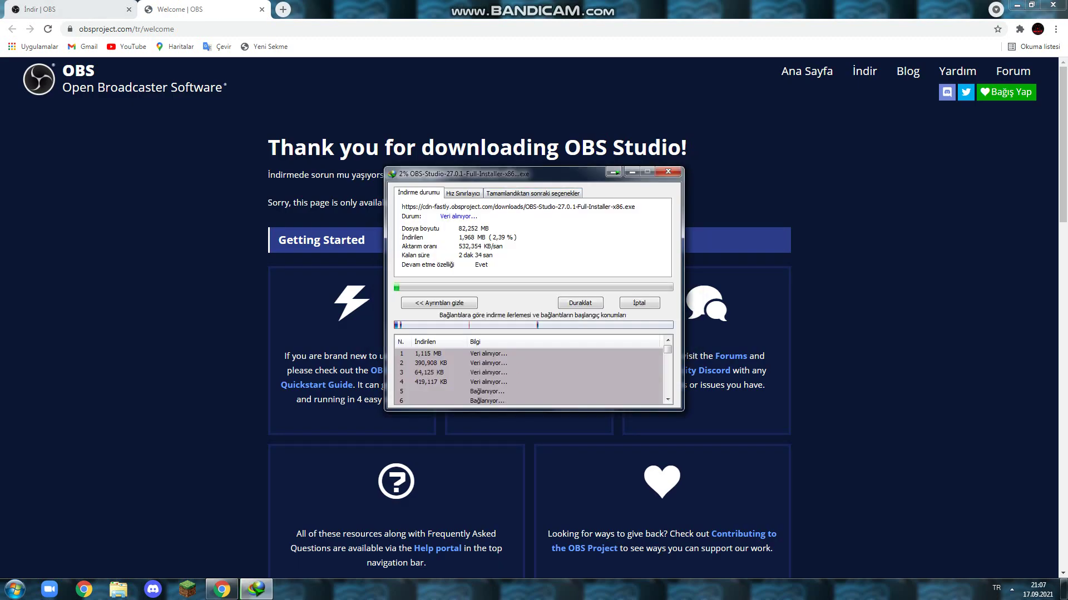
- Toggle the option for showing the download-complete dialog for the OBS installer, then minimize the download window
drag(533, 173, 529, 191)
click(529, 210)
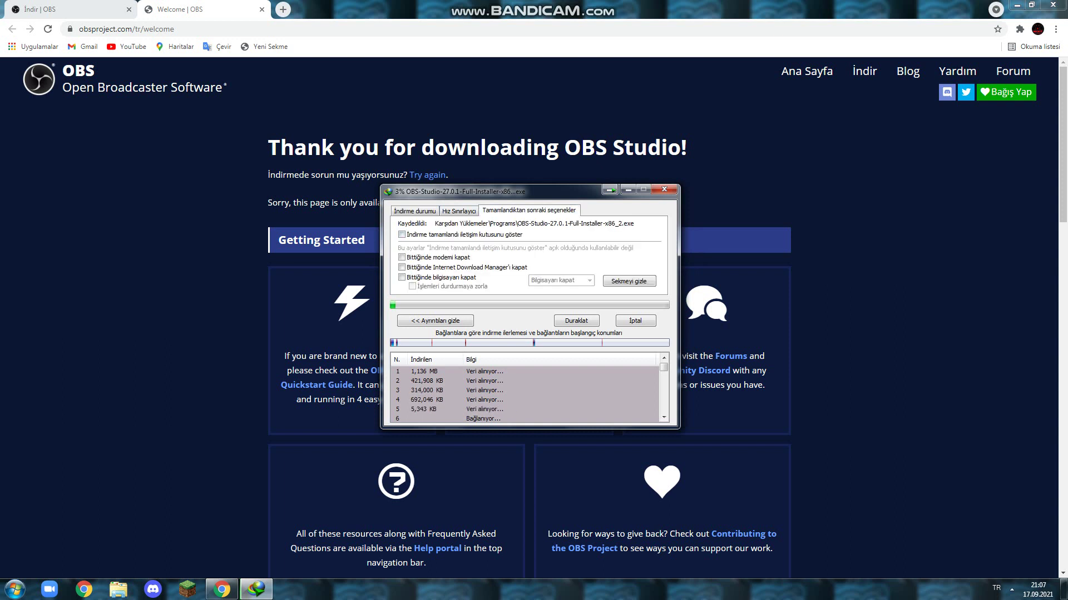
click(401, 234)
click(414, 211)
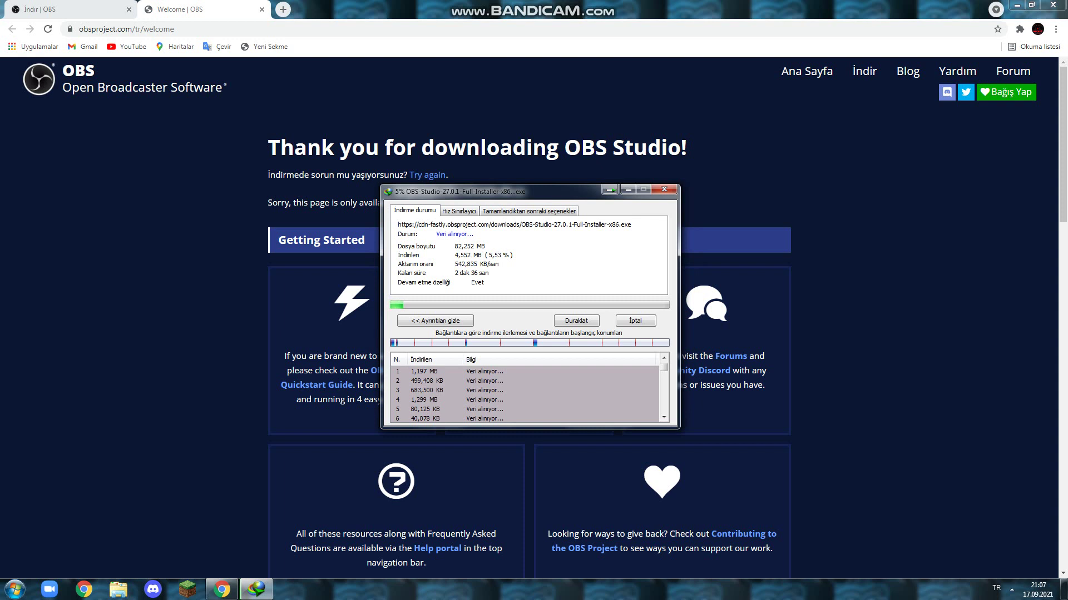
click(628, 190)
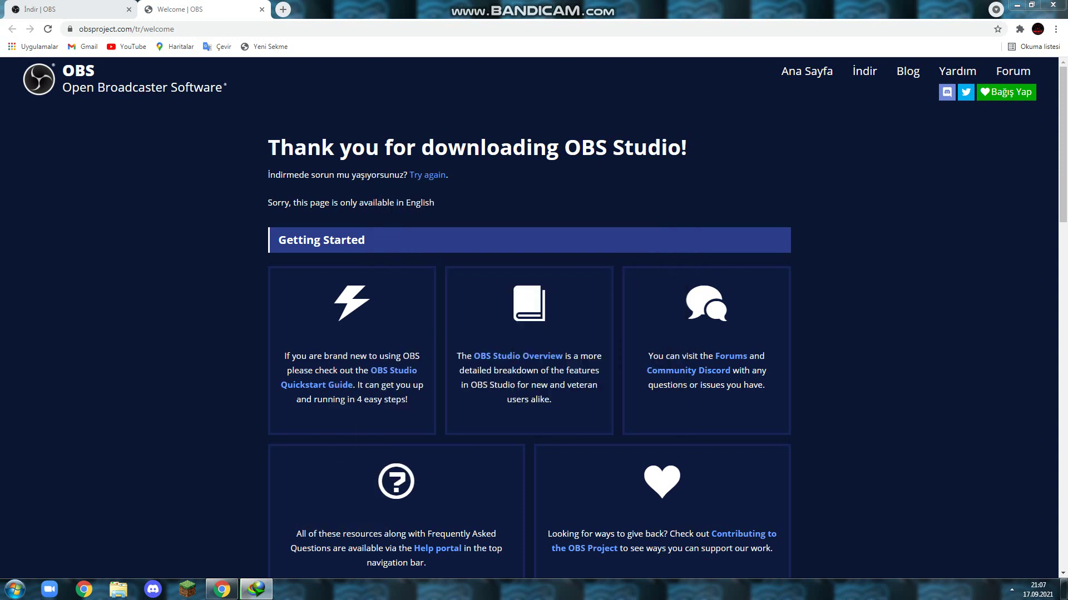
- Close the browser and bring the OBS Studio installer's download progress window back up
drag(401, 8, 326, 215)
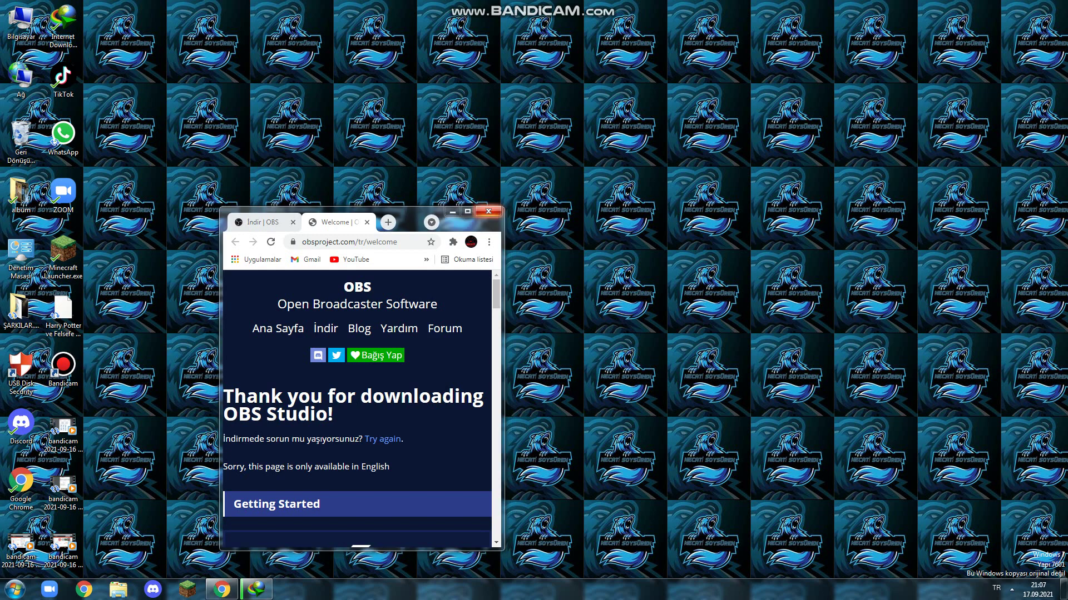
drag(456, 351, 634, 387)
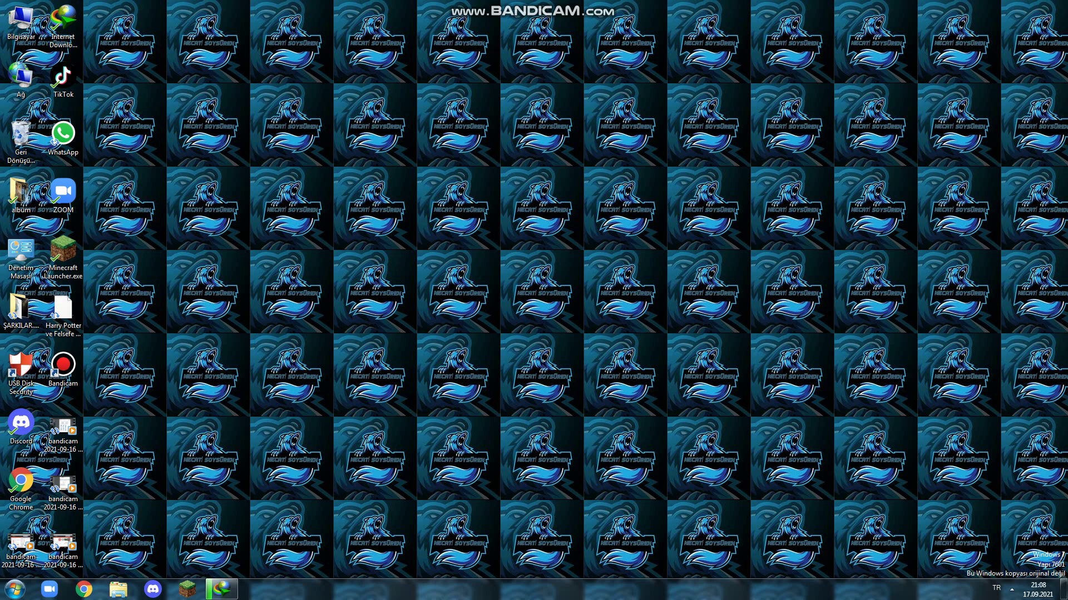
click(221, 589)
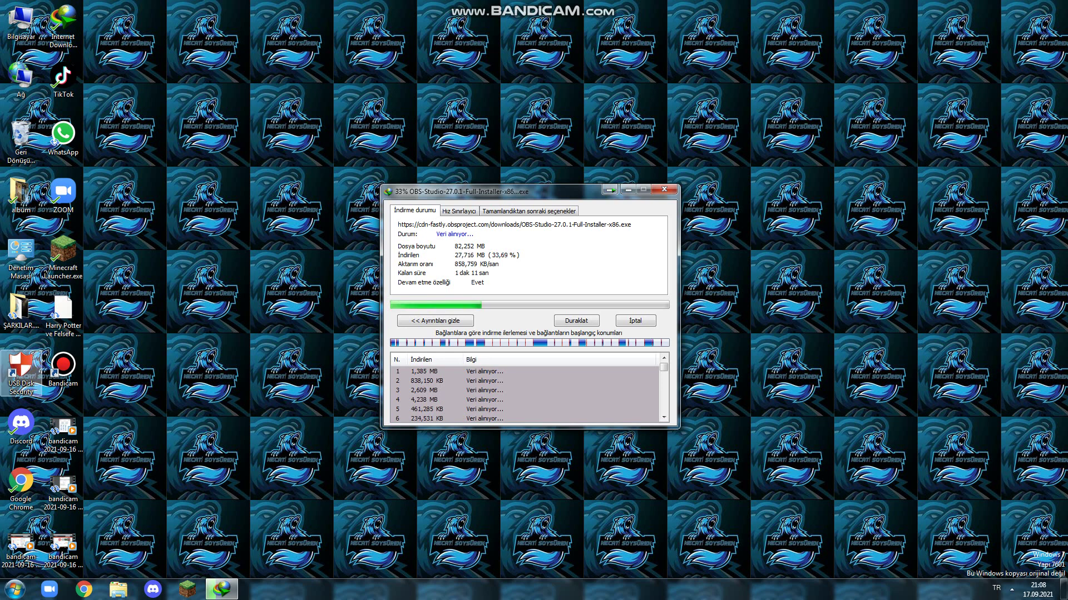
drag(142, 376, 96, 362)
drag(182, 378, 248, 477)
drag(262, 391, 165, 505)
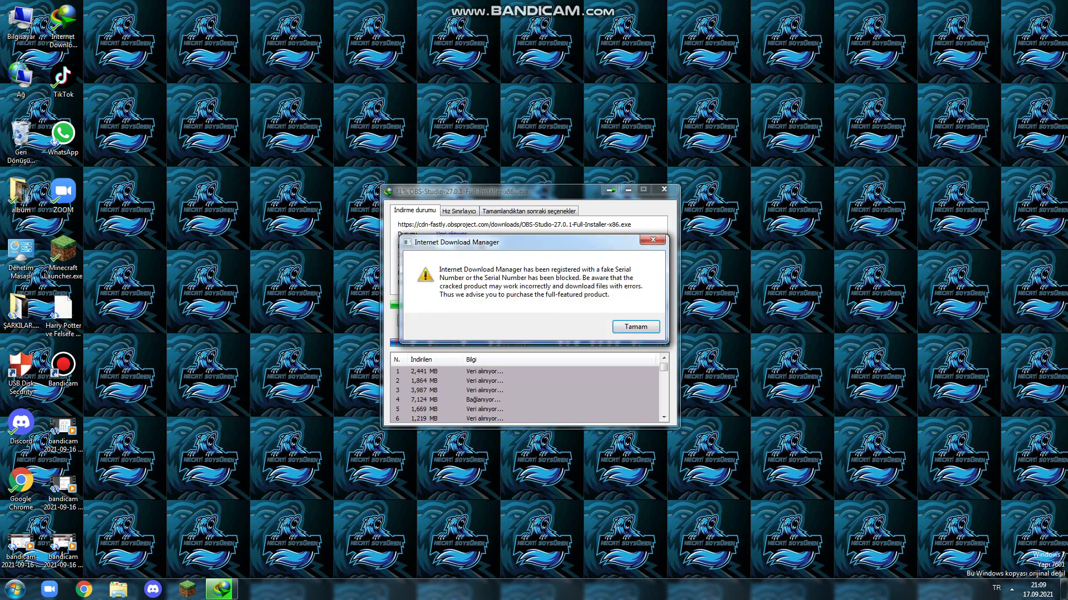
- Dismiss the Internet Download Manager warning about its serial number
key(Return)
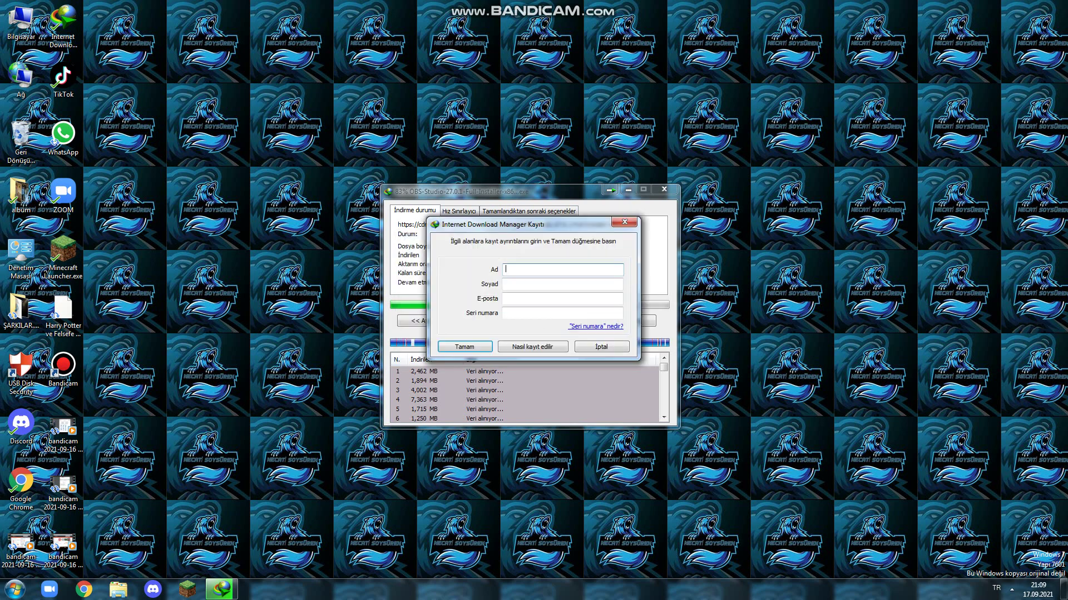
- Dismiss the Internet Download Manager registration form and open the downloaded OBS Studio installer
key(Escape)
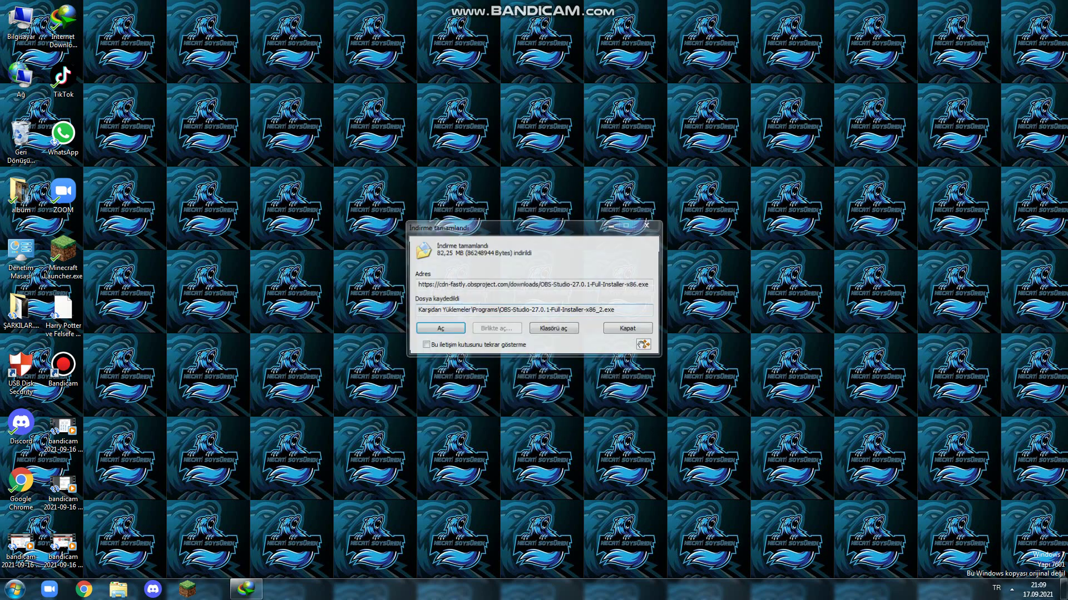
key(Return)
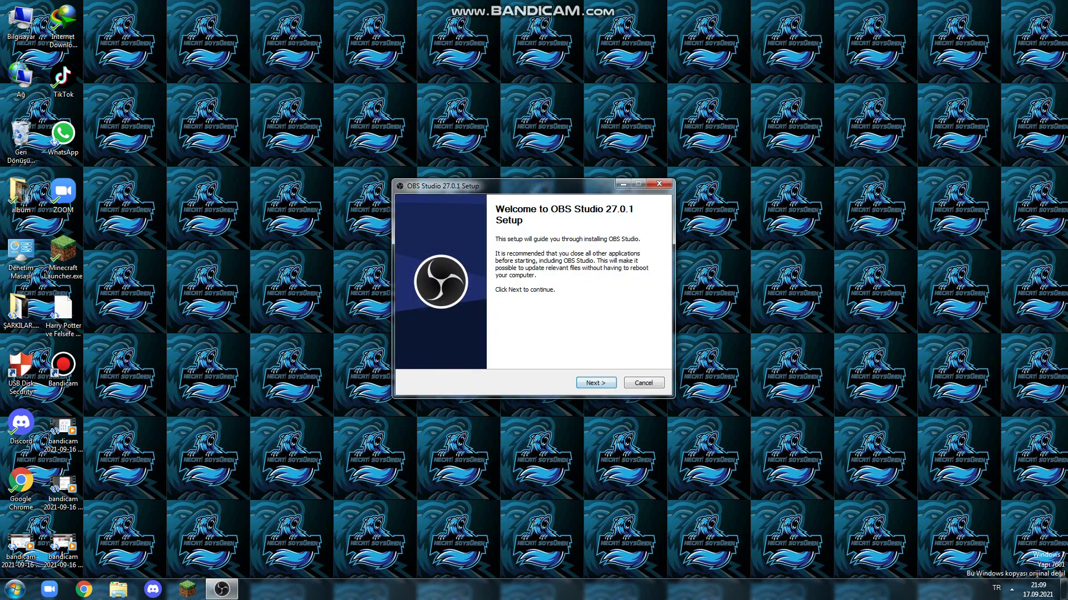
- Go through the OBS Studio 27.0.1 setup with the default options and start the installation
key(Return)
key(Return)
key(Return)
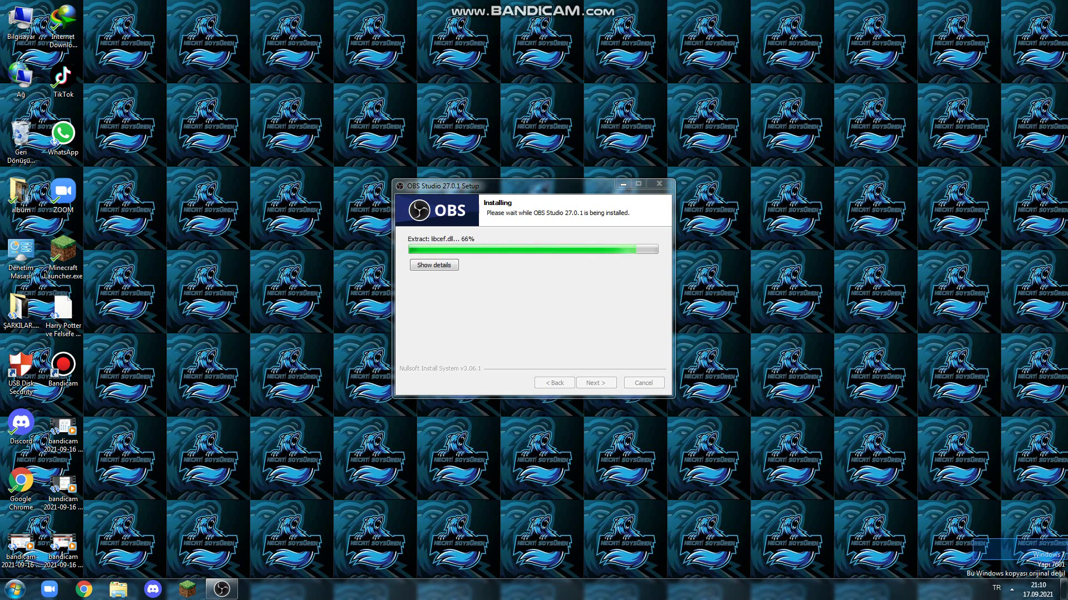
drag(973, 538, 707, 449)
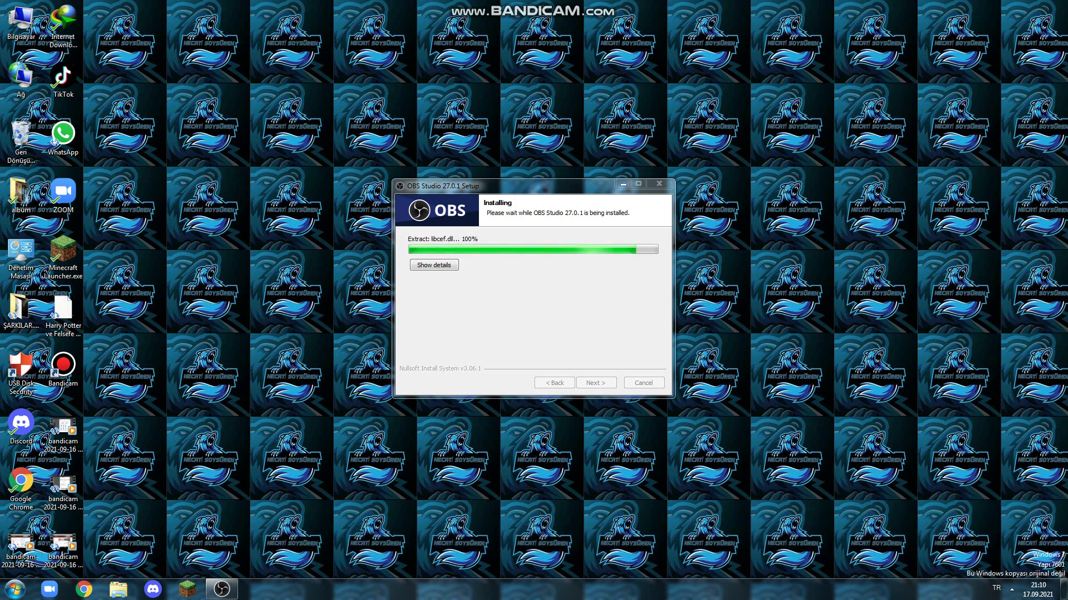
drag(1067, 33, 263, 78)
drag(84, 77, 84, 77)
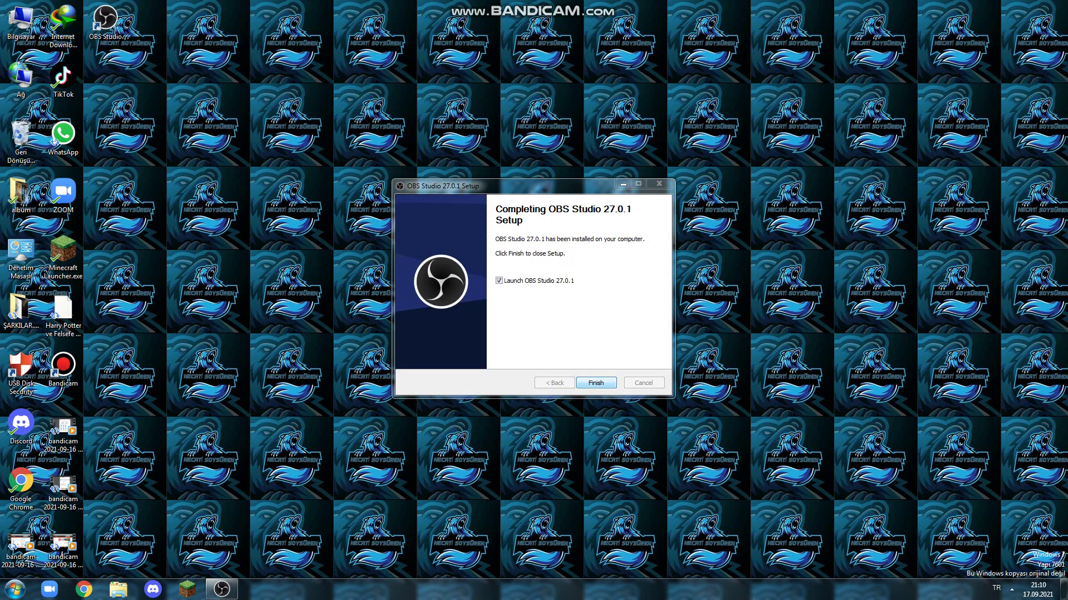
- Finish the setup with launching OBS Studio 27.0.1 enabled, and open it from its desktop shortcut, answering the already-running prompt
key(Return)
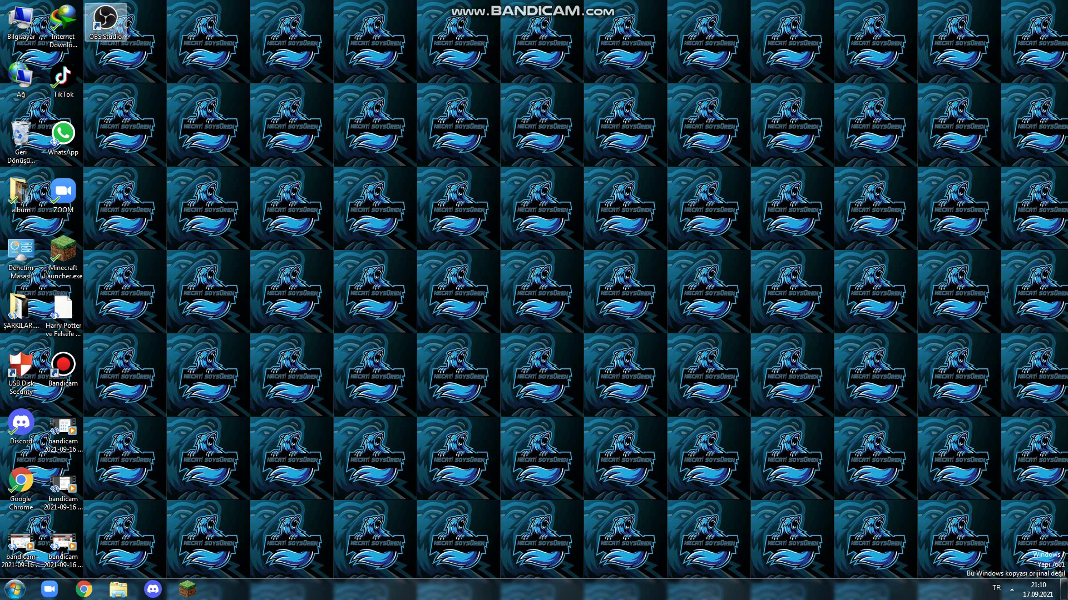
double_click(105, 22)
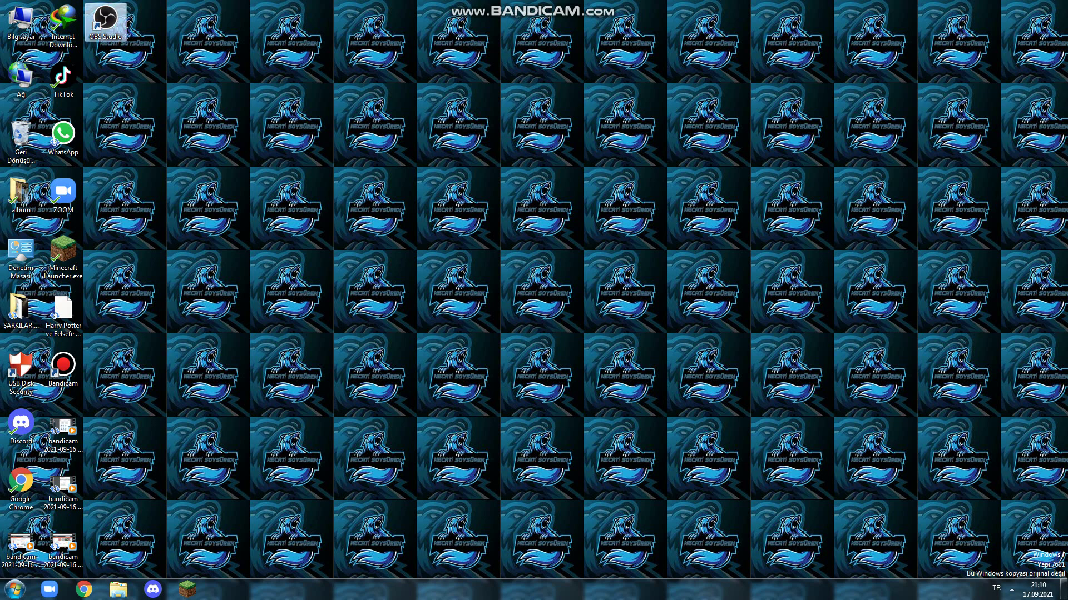
drag(228, 314, 449, 315)
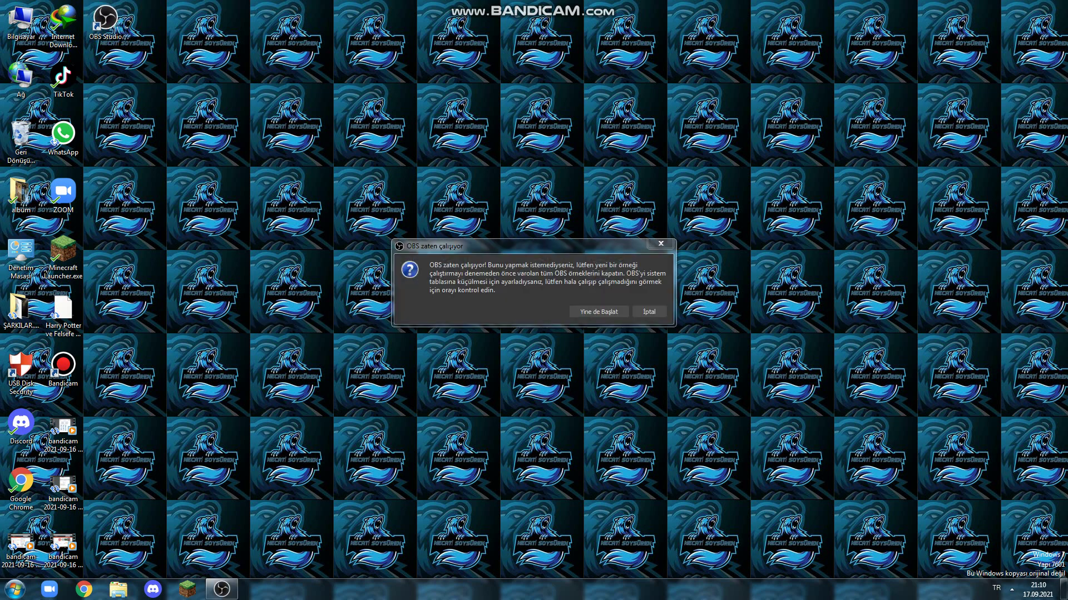
key(Return)
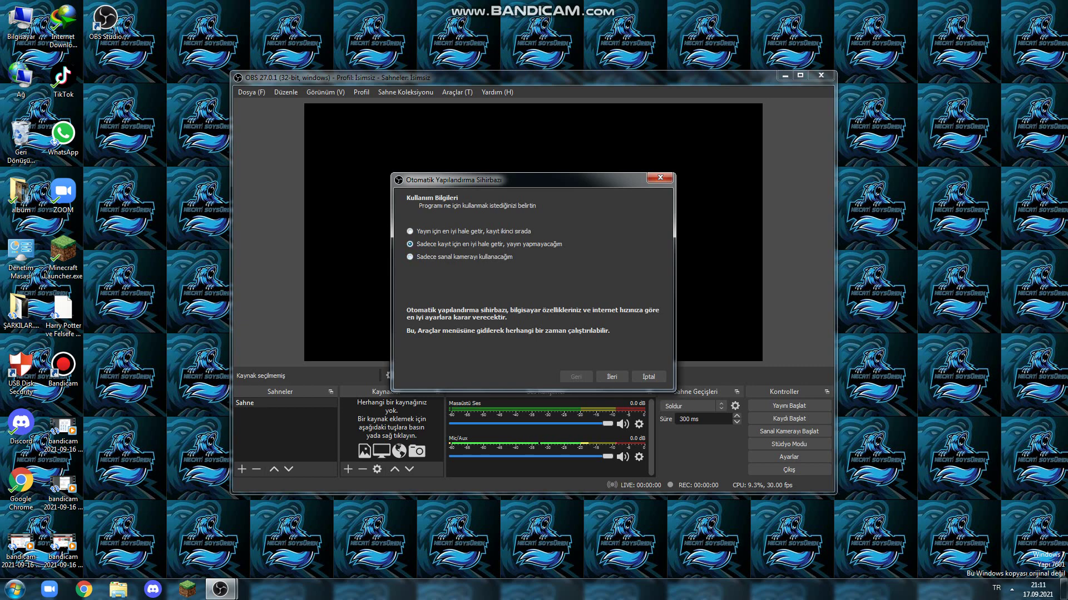
- Complete the auto-configuration wizard for recording only, with the current 1920x1080 canvas and 60 FPS preferred when possible, and apply the settings
click(611, 377)
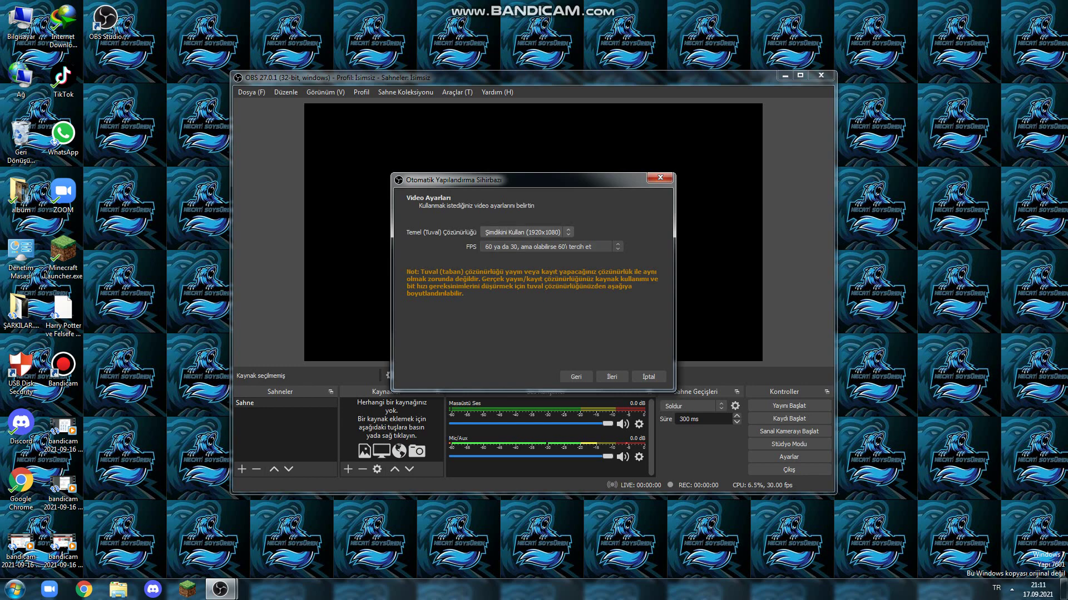
click(526, 232)
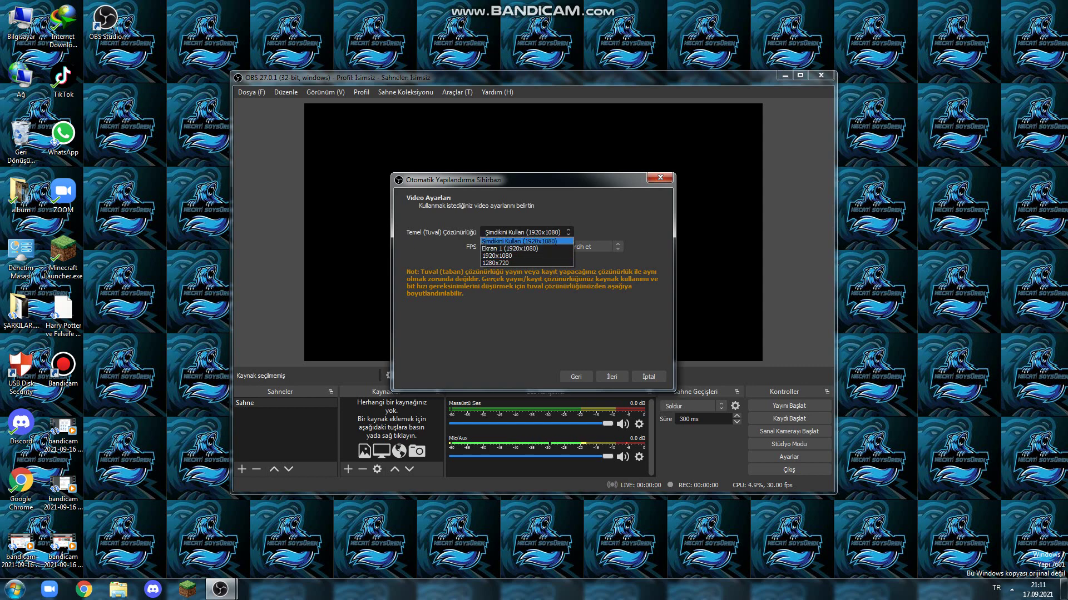
click(519, 241)
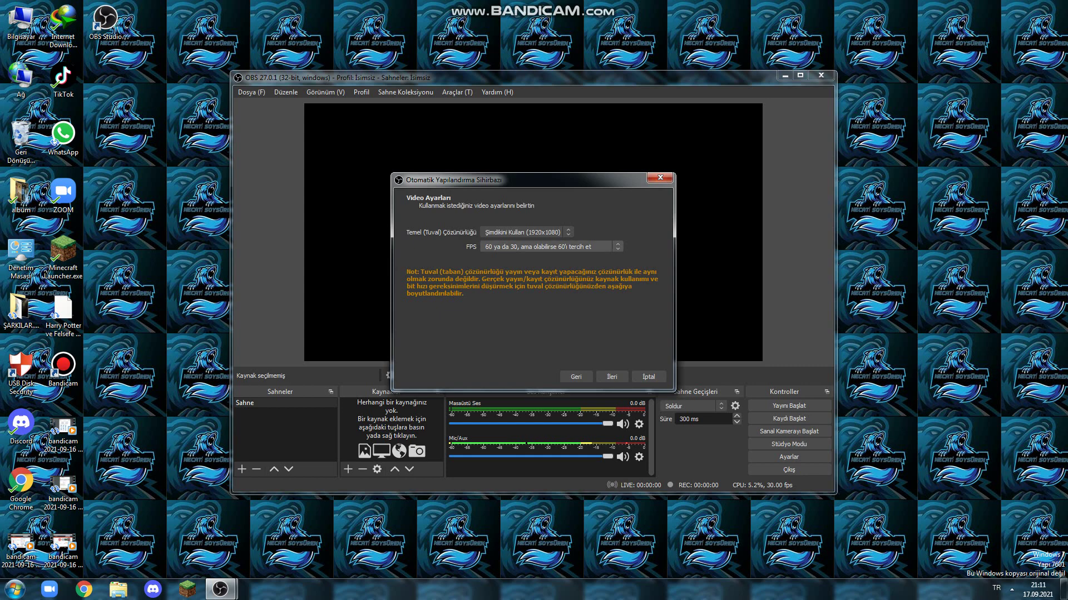
click(550, 246)
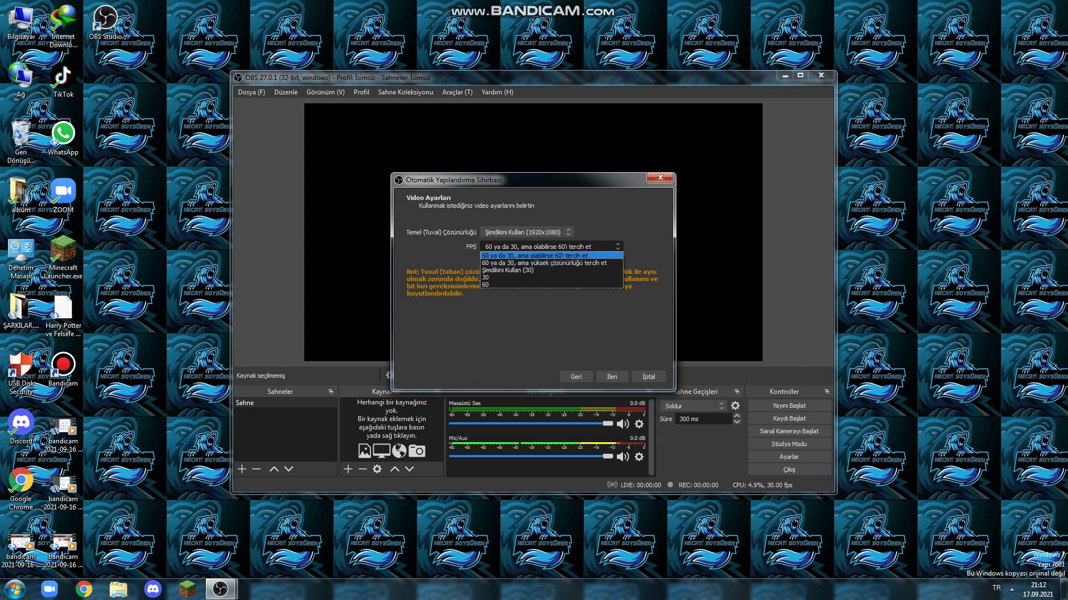
click(533, 255)
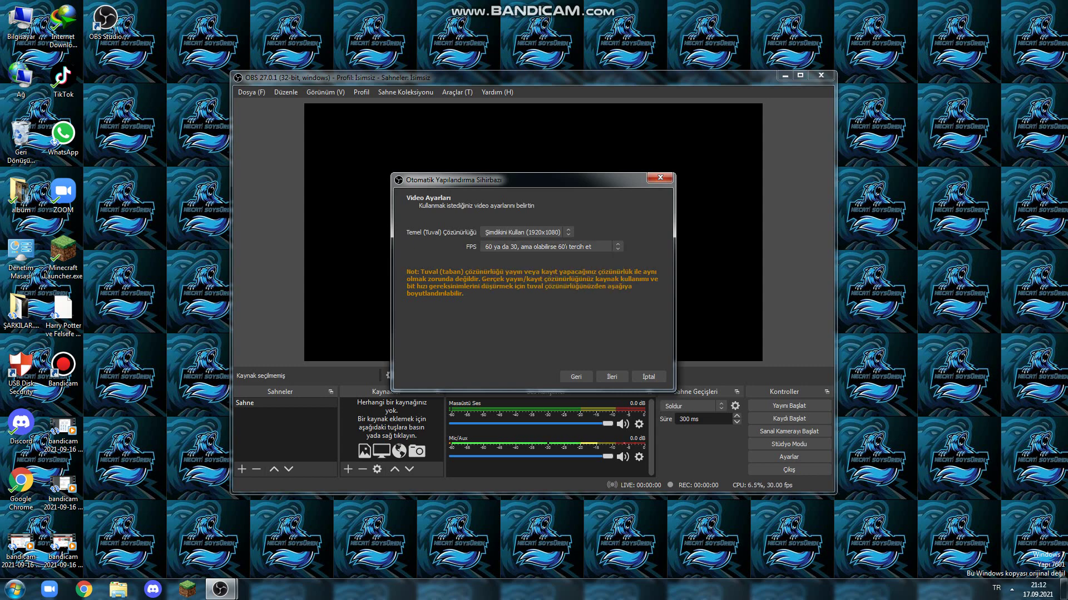
click(612, 376)
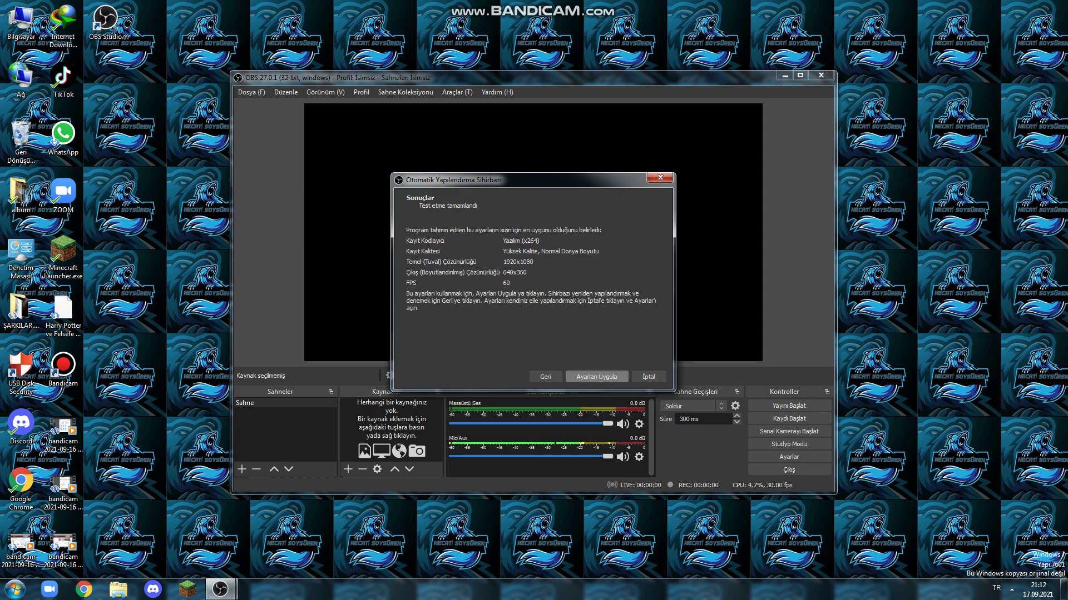
click(597, 377)
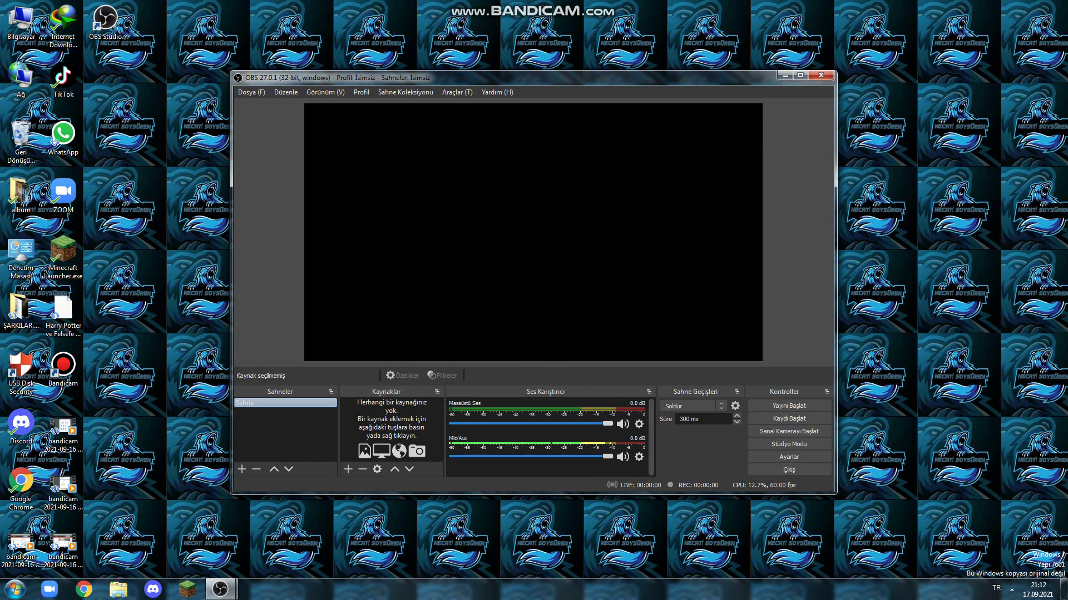
- Add a newly created screen capture source named Ekran Yakalama to the scene
right_click(383, 424)
mouse_move(422, 431)
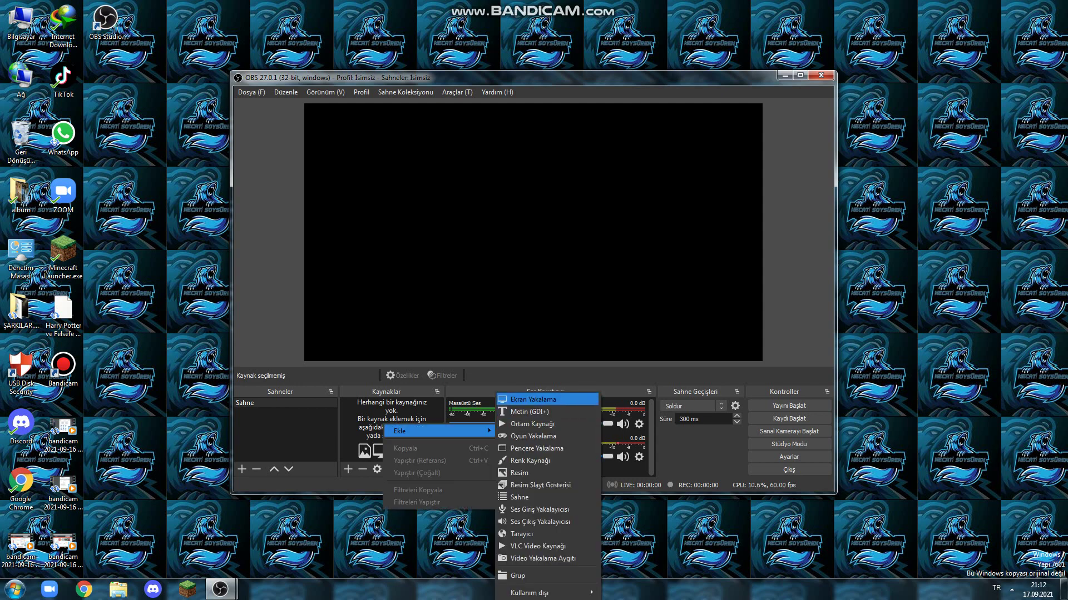
click(533, 399)
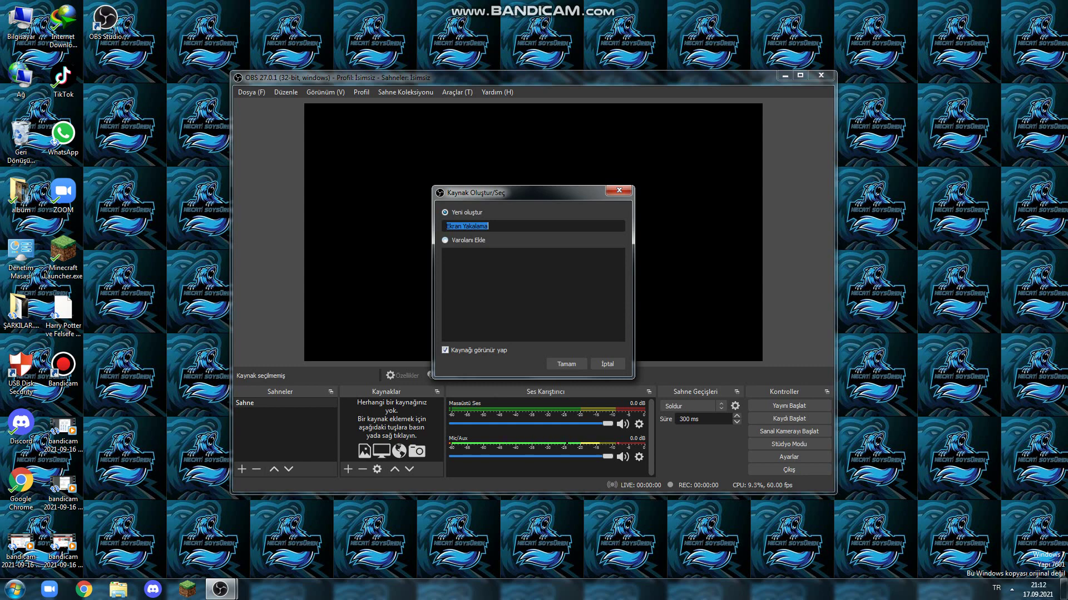
click(445, 240)
click(445, 212)
click(565, 364)
key(Return)
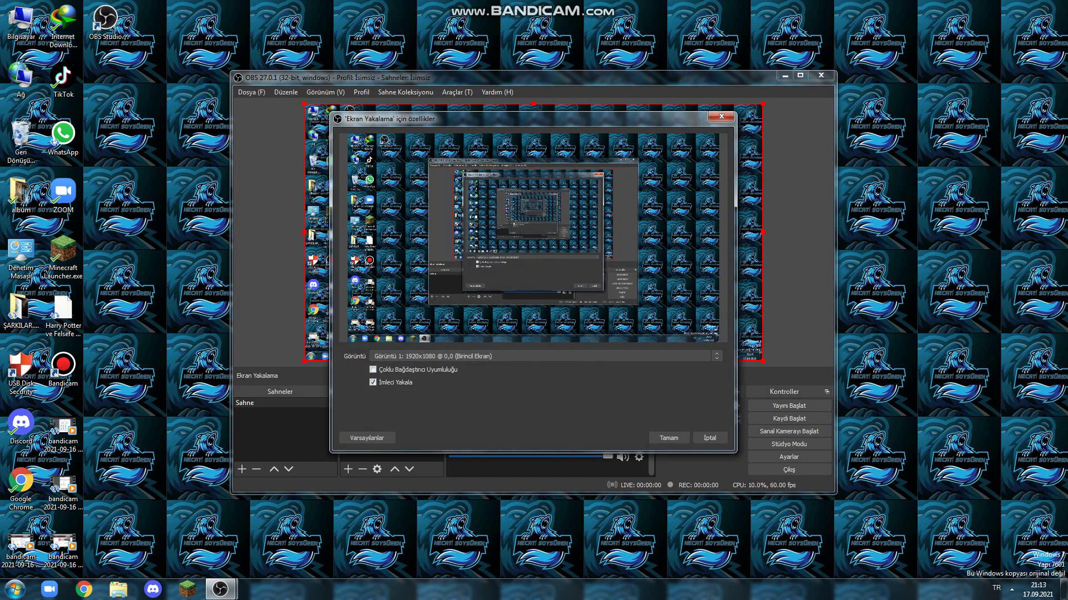
- Enable multi-adapter compatibility (Çoklu Bağdaştırıcı Uyumluluğu) for the Ekran Yakalama source and accept its properties
click(373, 369)
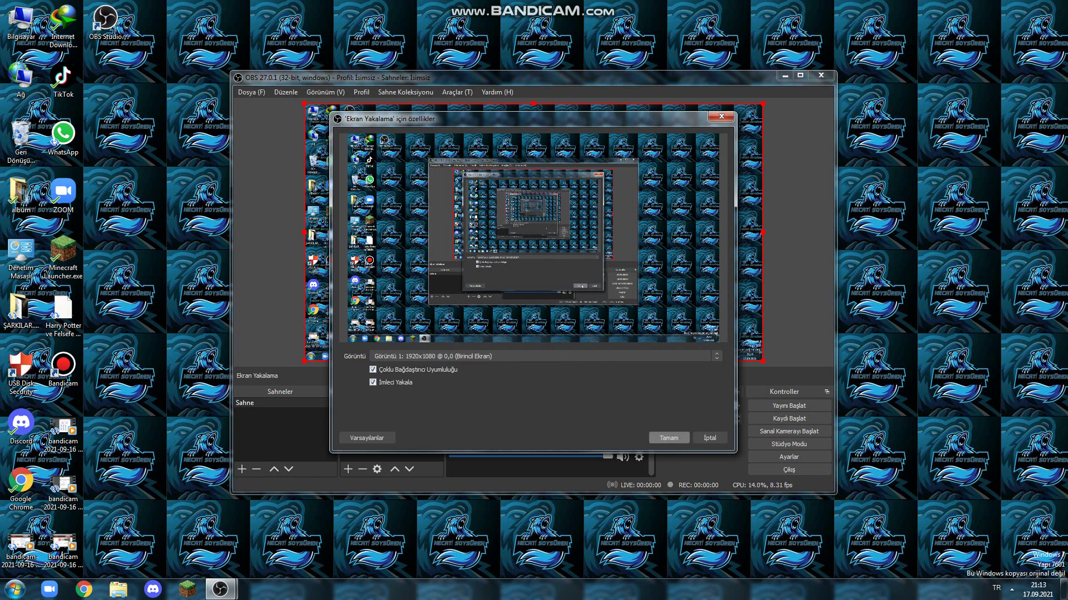
click(669, 438)
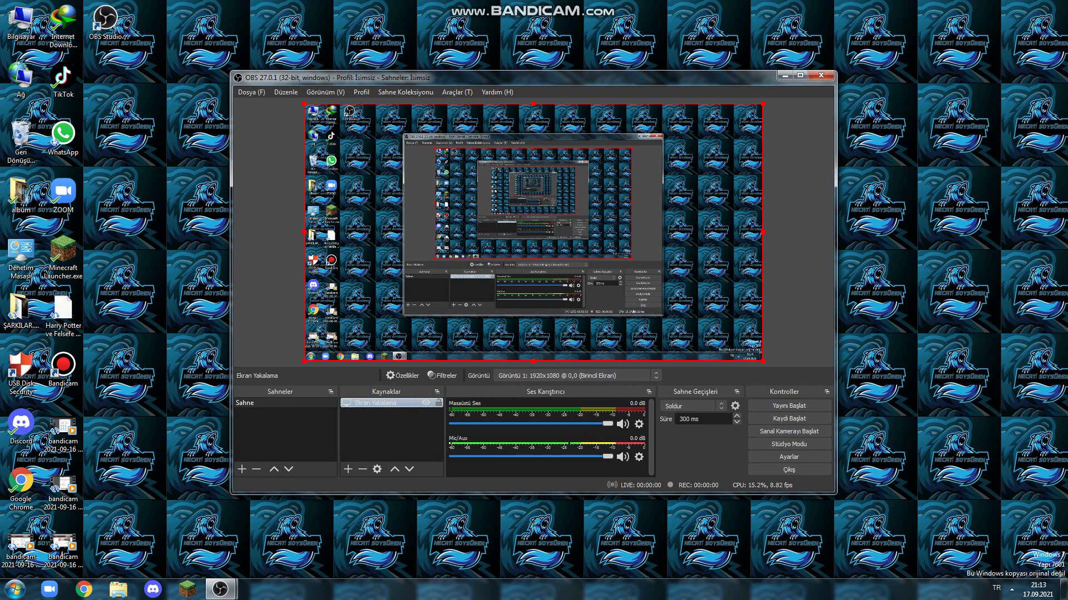
drag(1063, 4, 598, 477)
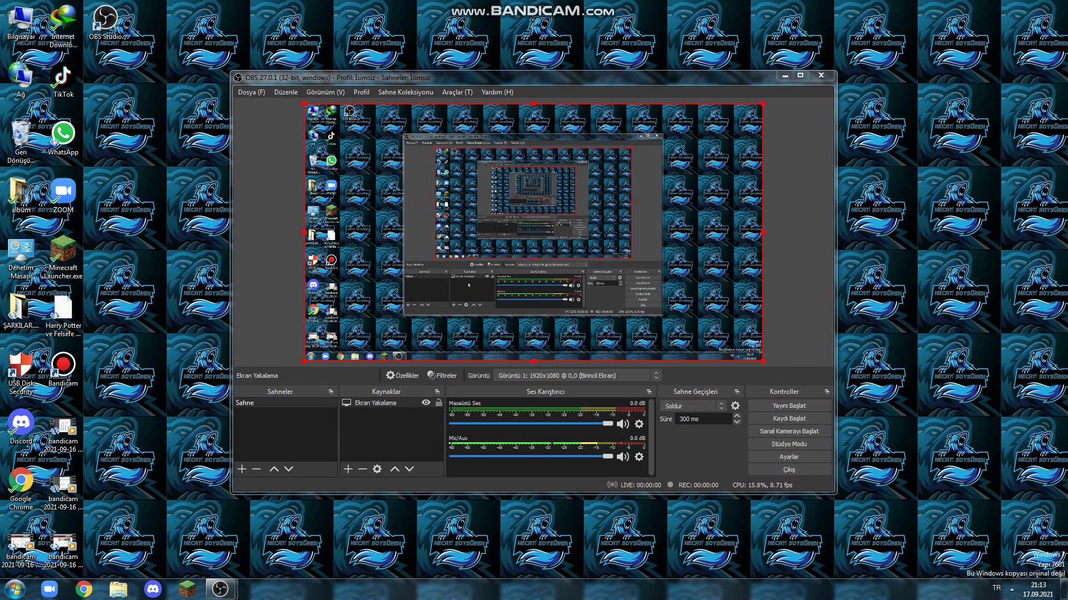
- Add a new game capture source named Oyun Yakalama with its default properties and save the changes
right_click(373, 426)
mouse_move(428, 433)
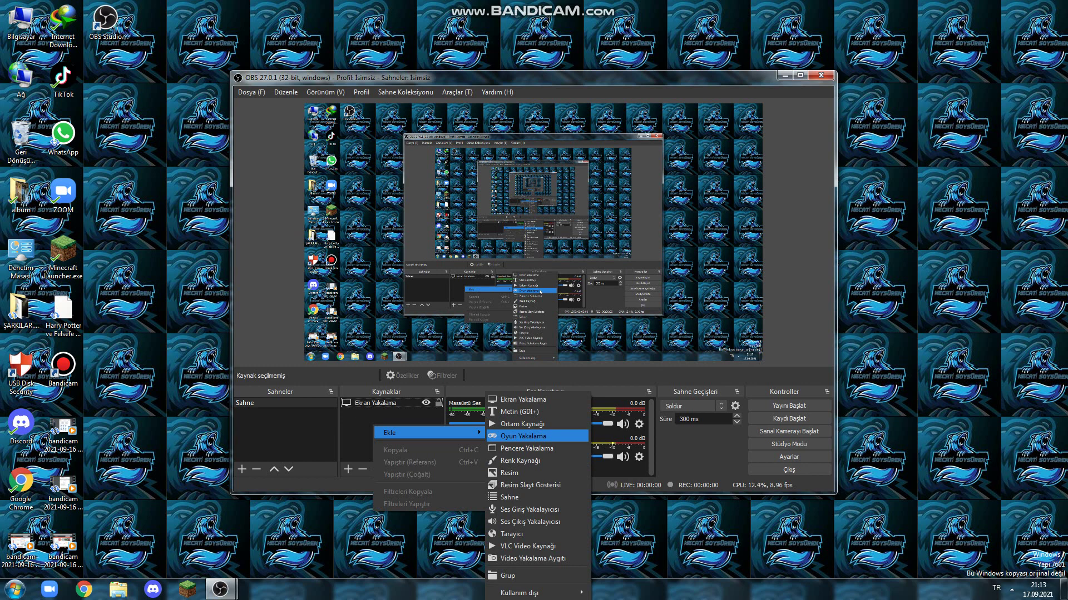
click(542, 436)
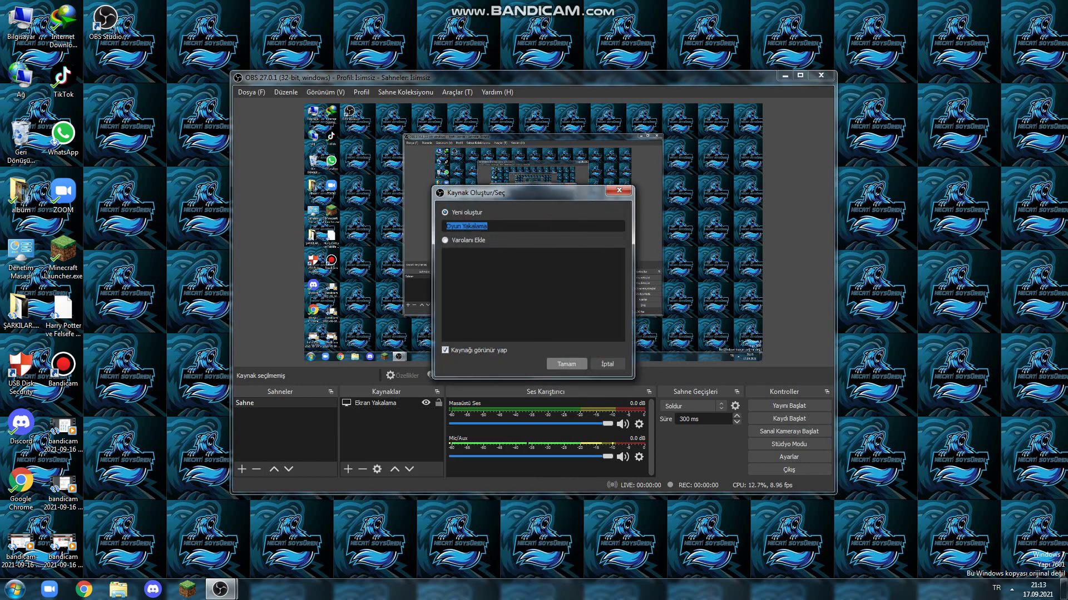
click(566, 364)
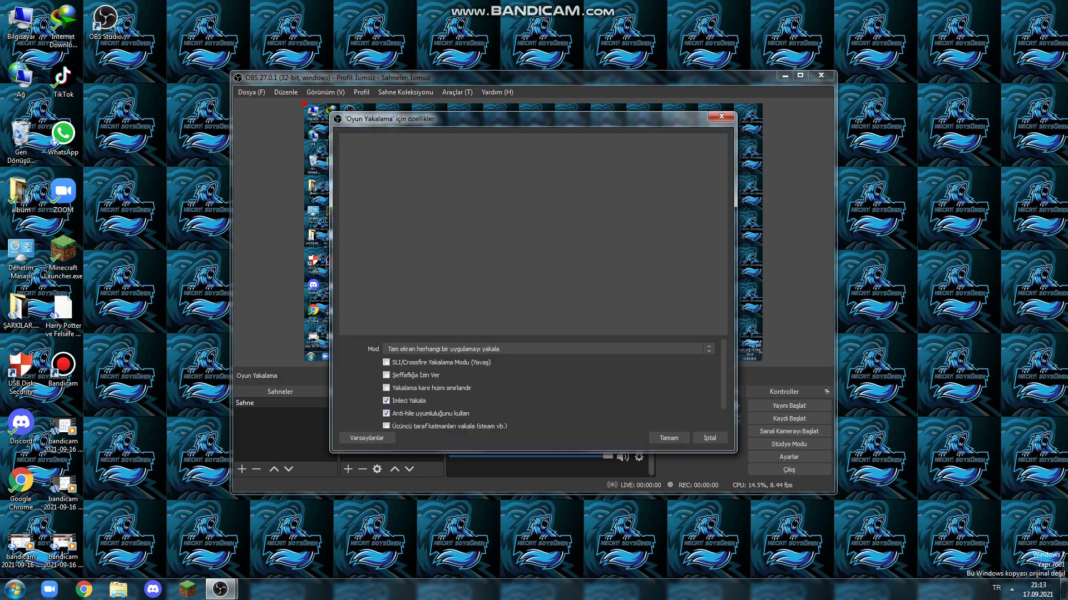
click(721, 116)
click(560, 302)
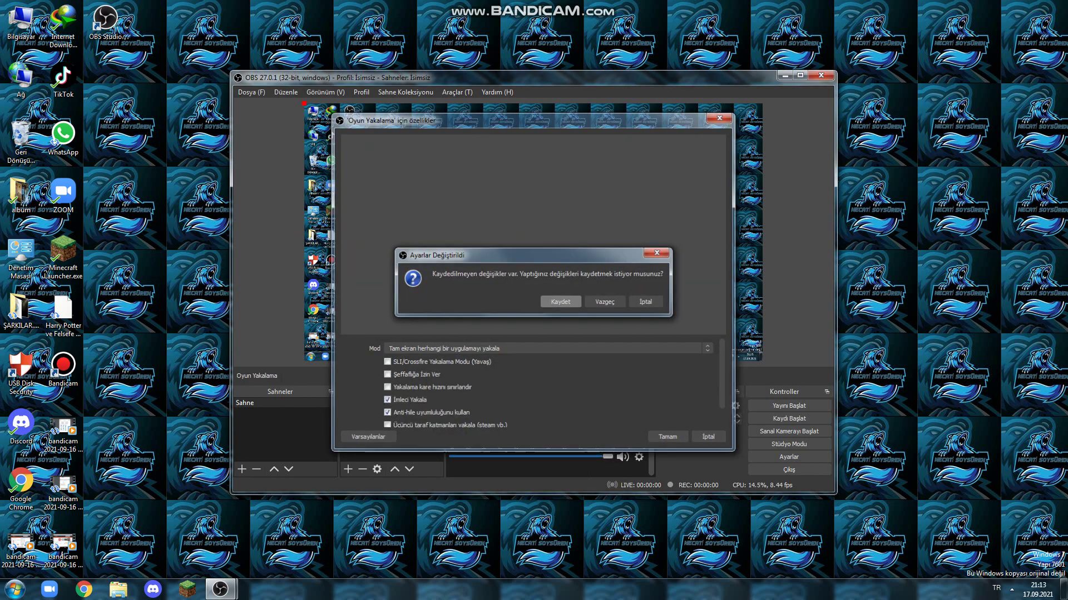
click(560, 301)
right_click(402, 444)
mouse_move(459, 450)
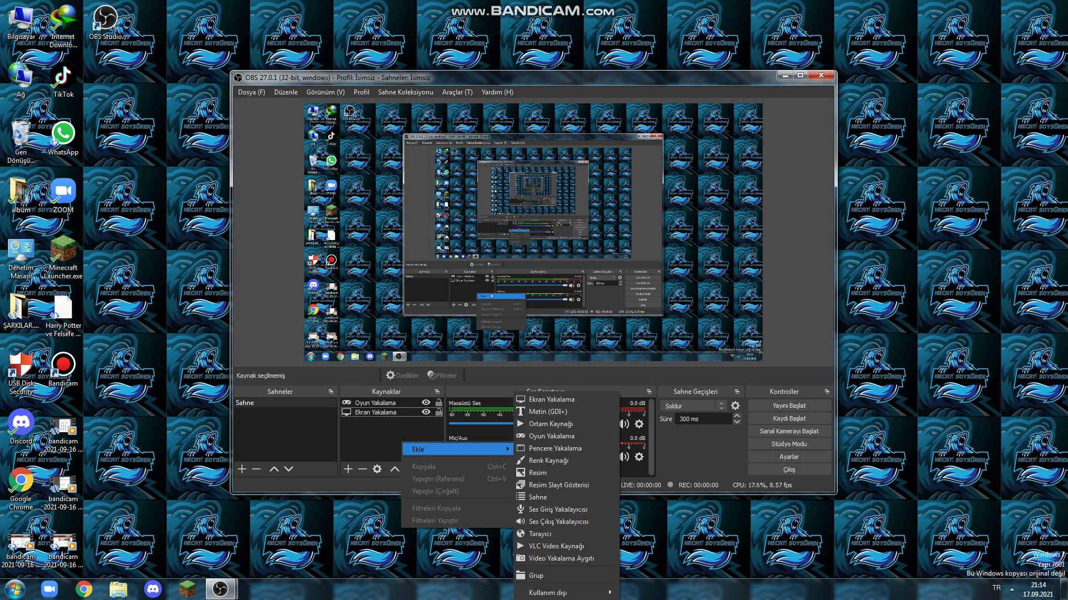
click(357, 429)
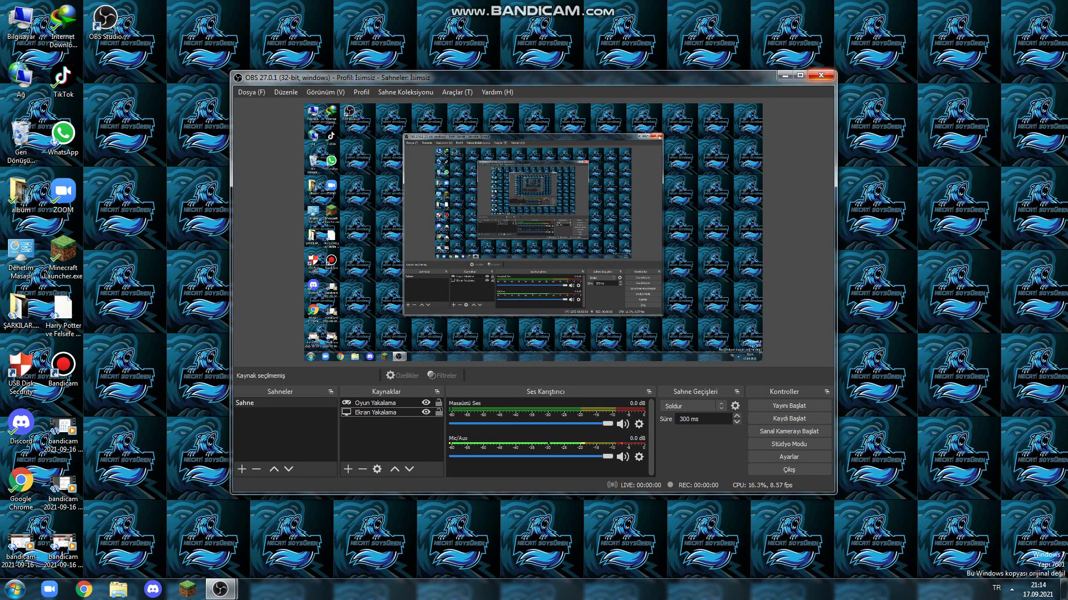
- Close OBS Studio and cancel the prompt about another instance already running
click(820, 76)
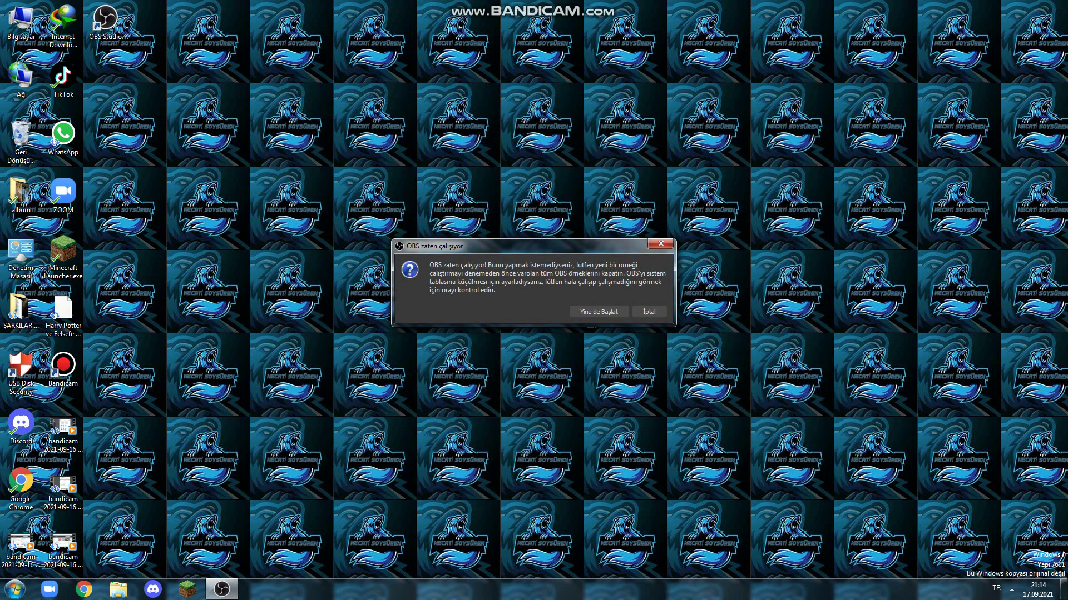
click(649, 311)
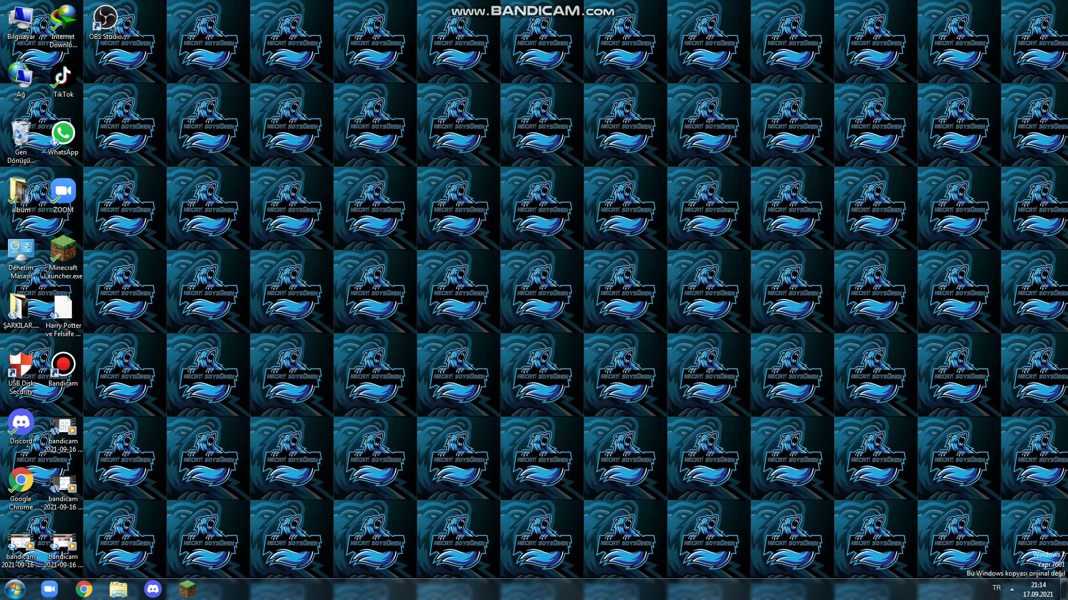